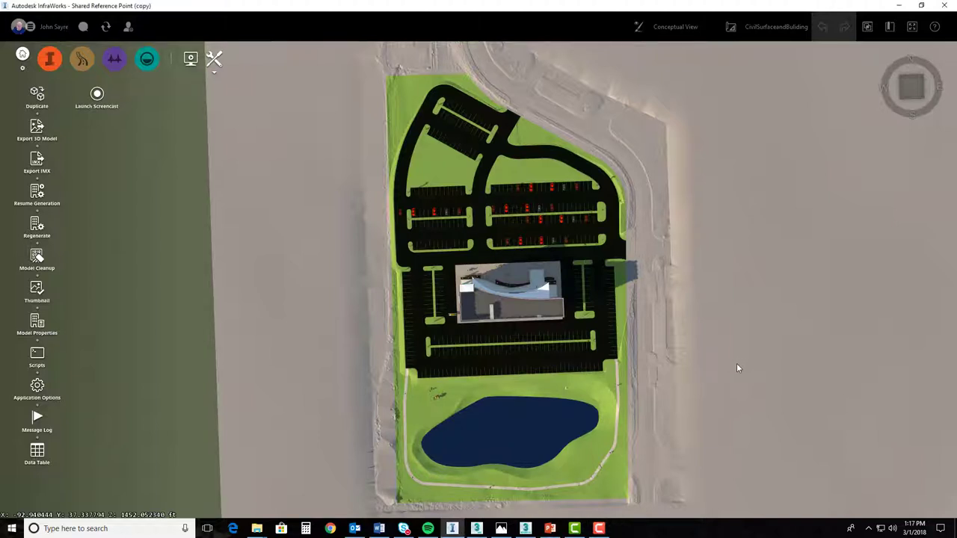
Step: Check the list of proposals available in the commercial site model
{"action": "left_click_drag", "start_coordinate": [734, 366], "coordinate": [706, 364]}
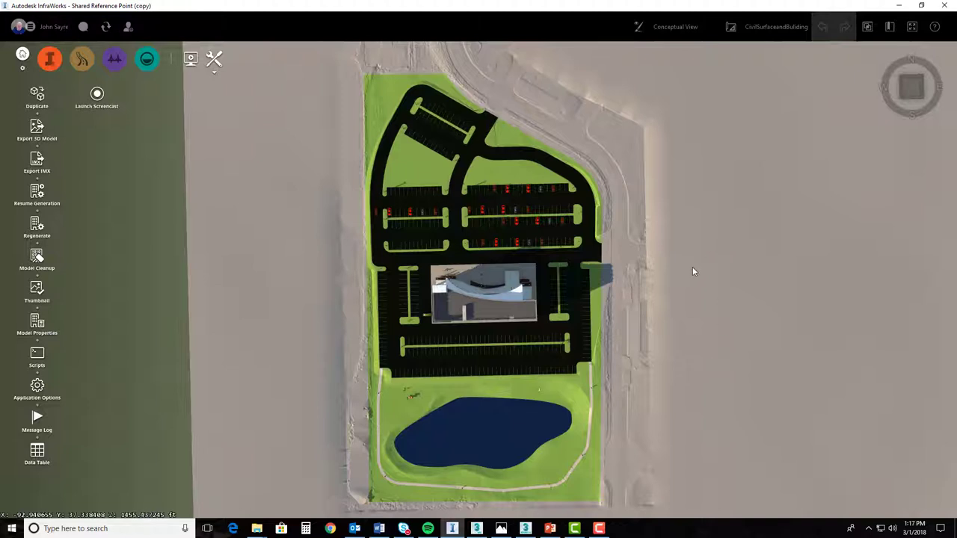
{"action": "left_click", "coordinate": [762, 30]}
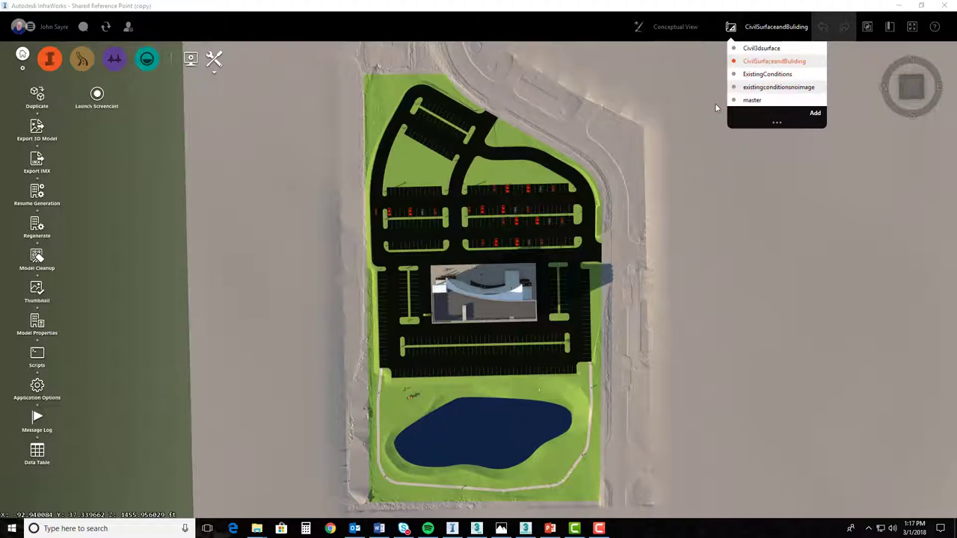
{"action": "left_click", "coordinate": [727, 260]}
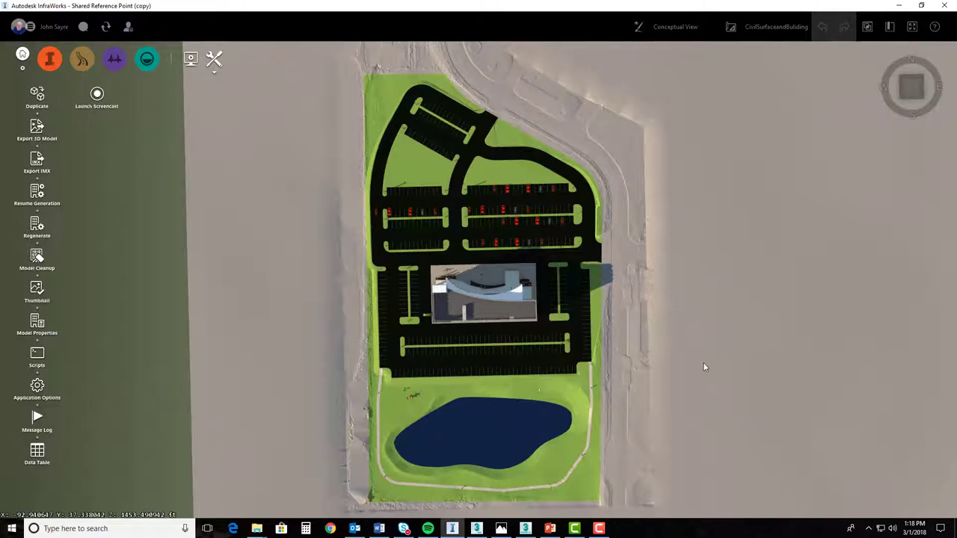
Step: Switch to 3ds Max Interactive and create a new empty level in the Commercial Site project
{"action": "left_click", "coordinate": [525, 530]}
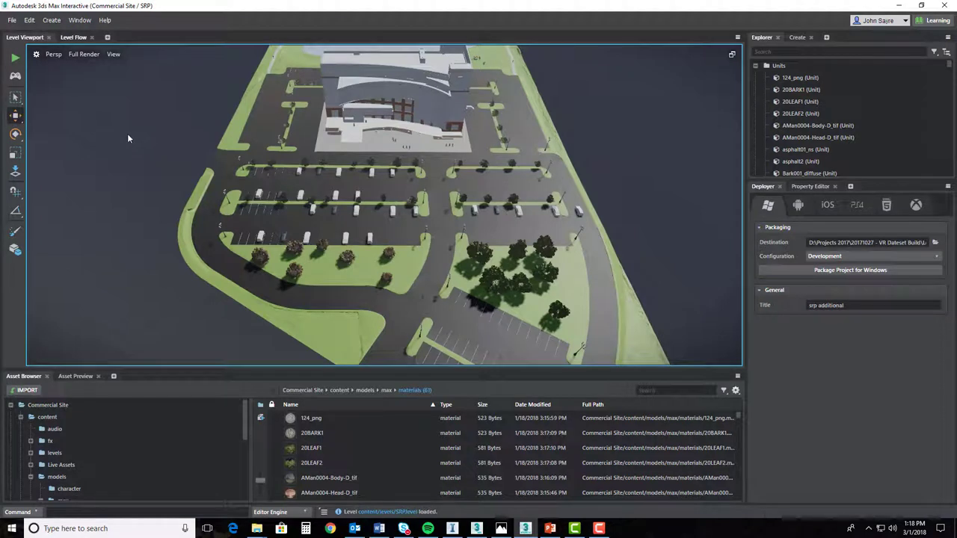
{"action": "left_click", "coordinate": [12, 20]}
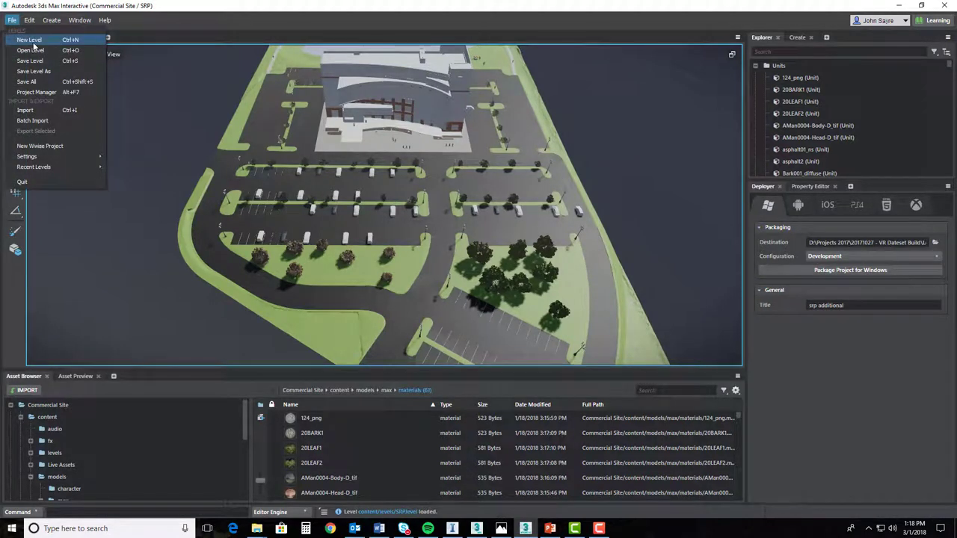
{"action": "left_click", "coordinate": [32, 42]}
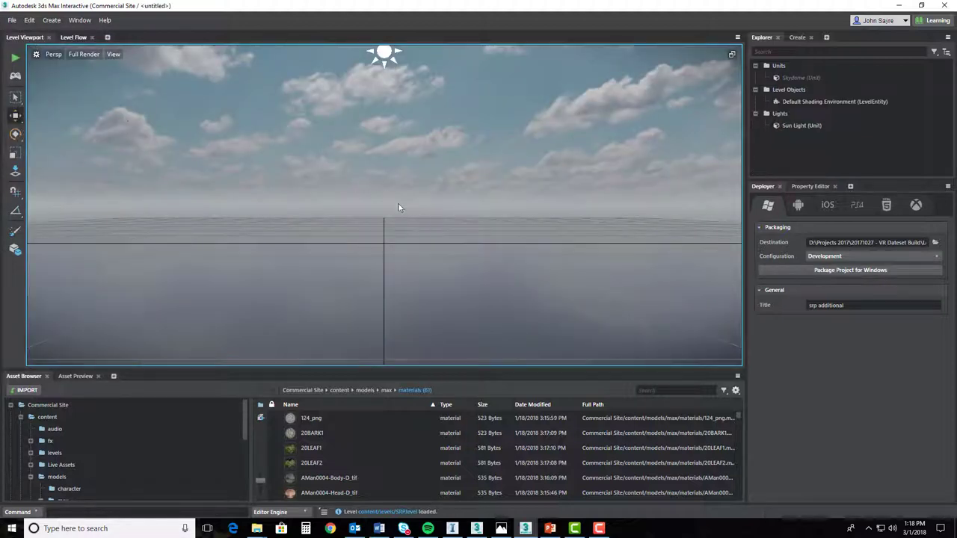
Step: Open the content/levels/SRPEG level and examine its existing ground surface up close and as a whole
{"action": "left_click", "coordinate": [12, 20]}
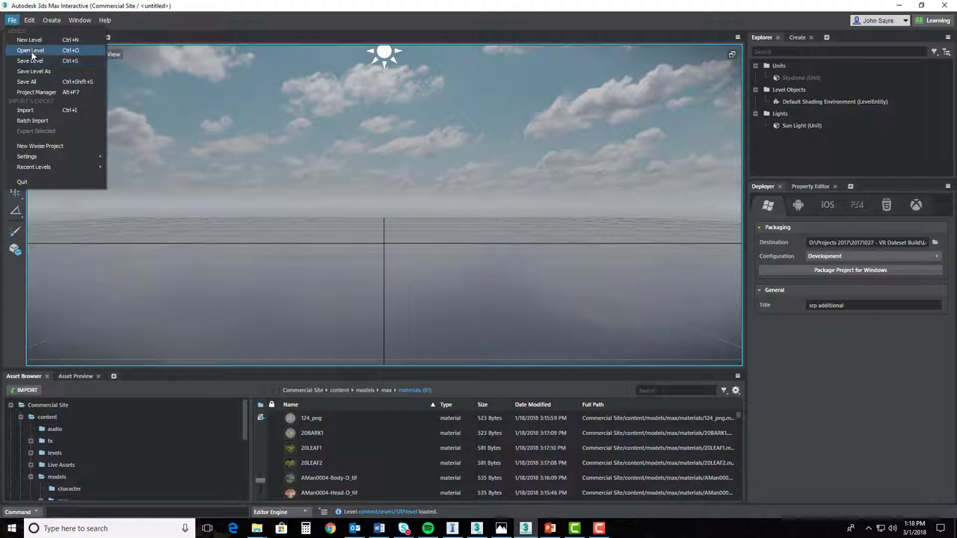
{"action": "left_click", "coordinate": [30, 51]}
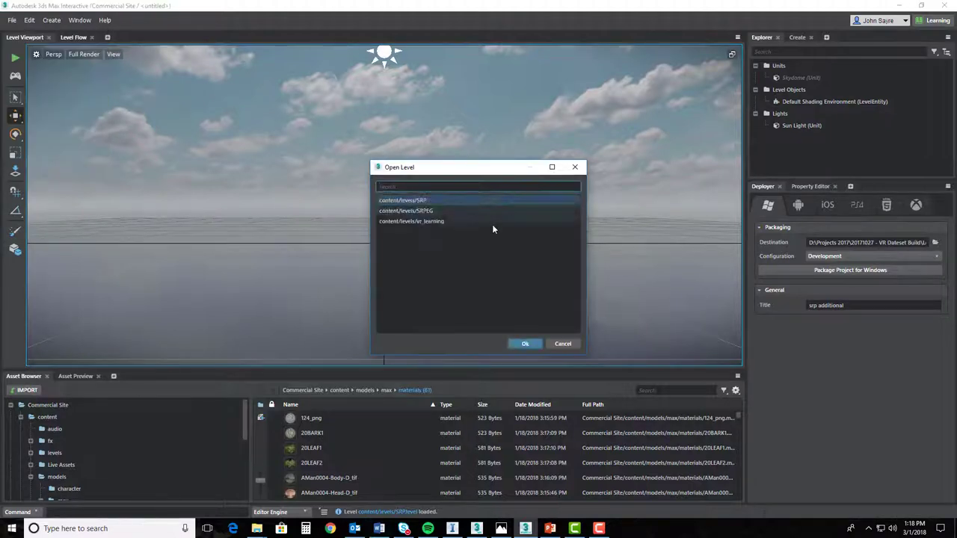
{"action": "left_click", "coordinate": [431, 211]}
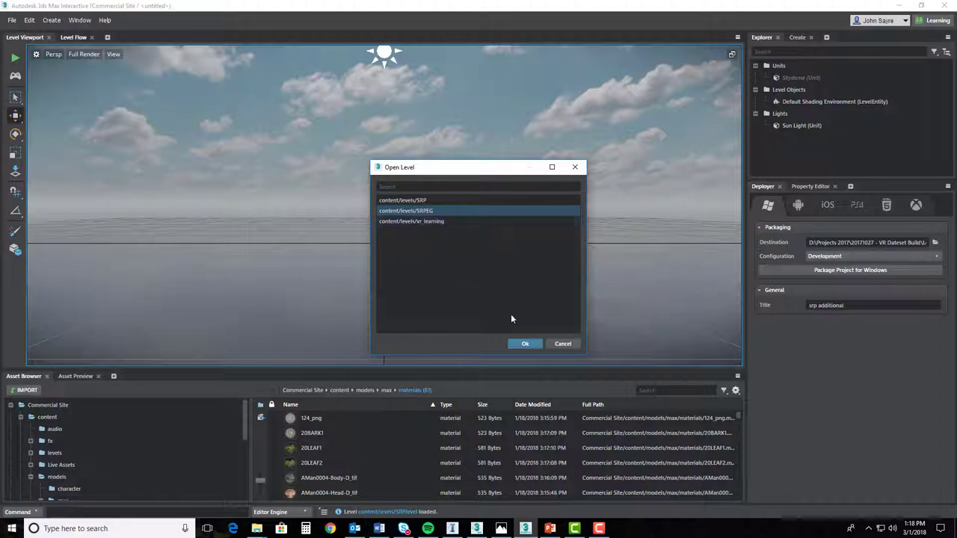
{"action": "left_click", "coordinate": [525, 345]}
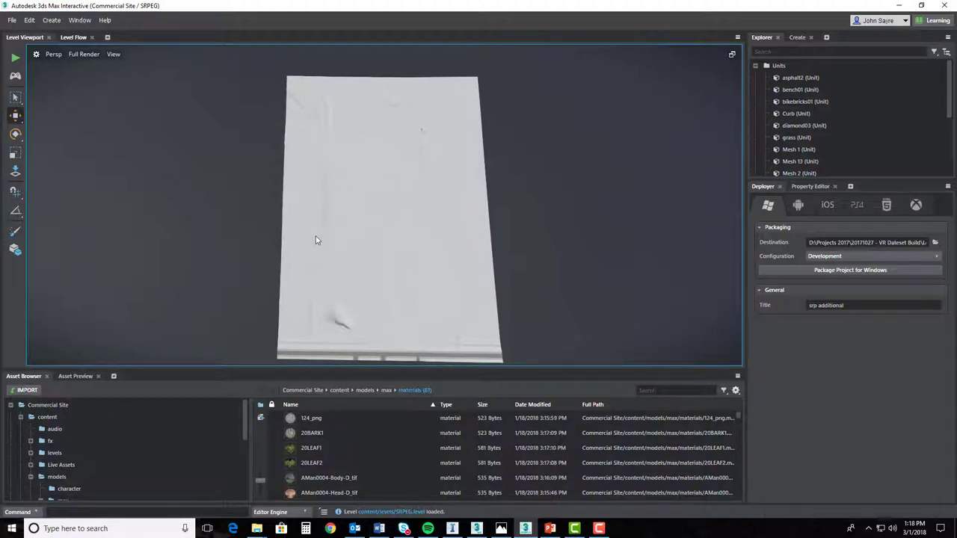
{"action": "scroll", "coordinate": [316, 237], "scroll_direction": "up", "scroll_amount": 4}
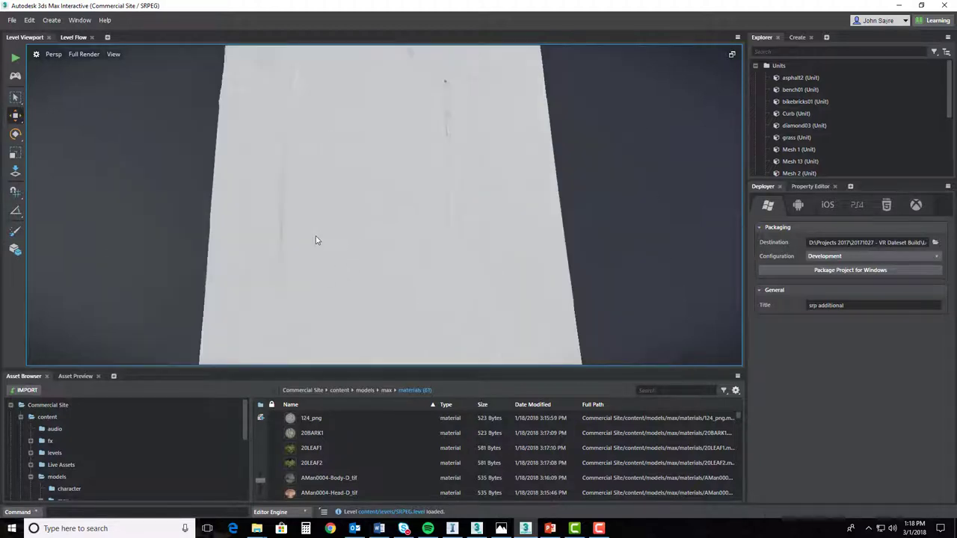
{"action": "scroll", "coordinate": [324, 241], "scroll_direction": "down", "scroll_amount": 3}
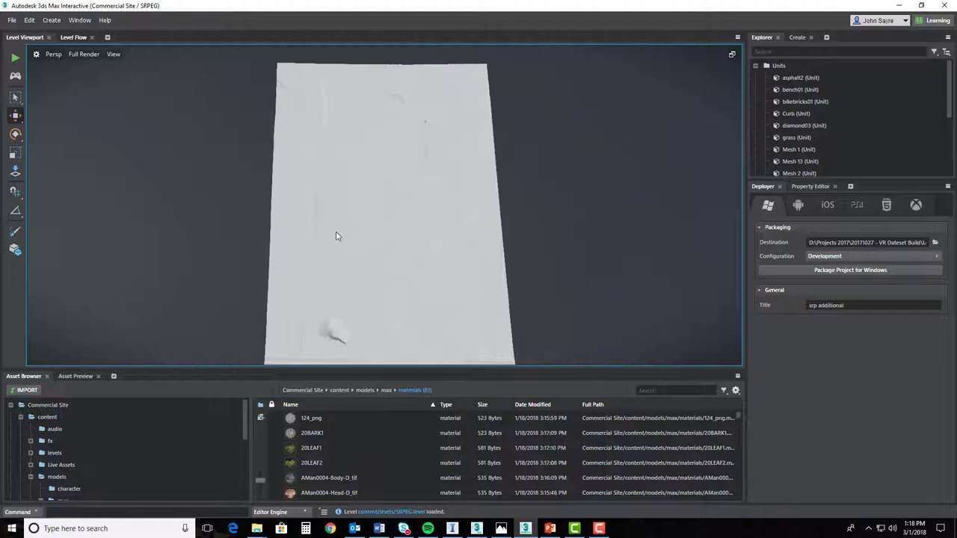
{"action": "left_click_drag", "start_coordinate": [336, 235], "coordinate": [418, 222], "text": "alt"}
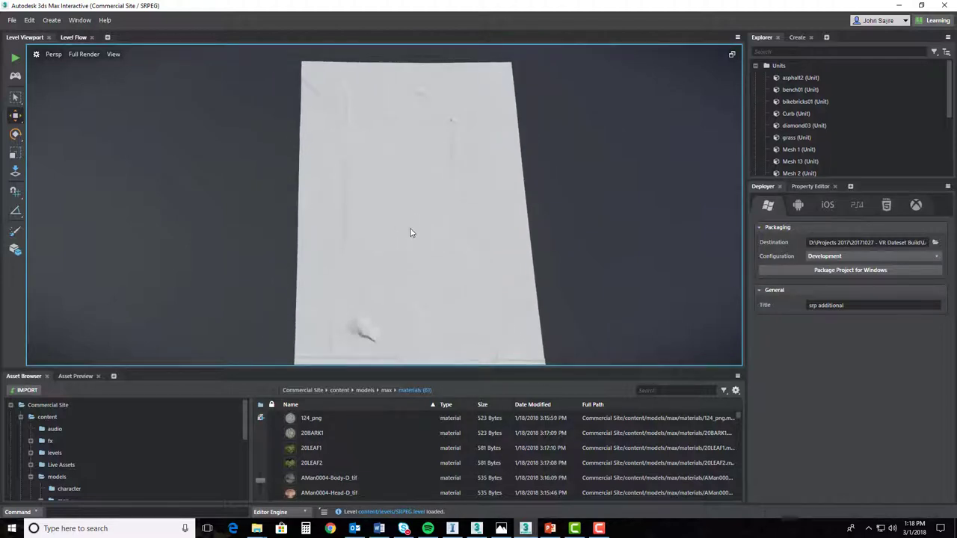
{"action": "scroll", "coordinate": [423, 321], "scroll_direction": "up", "scroll_amount": 5}
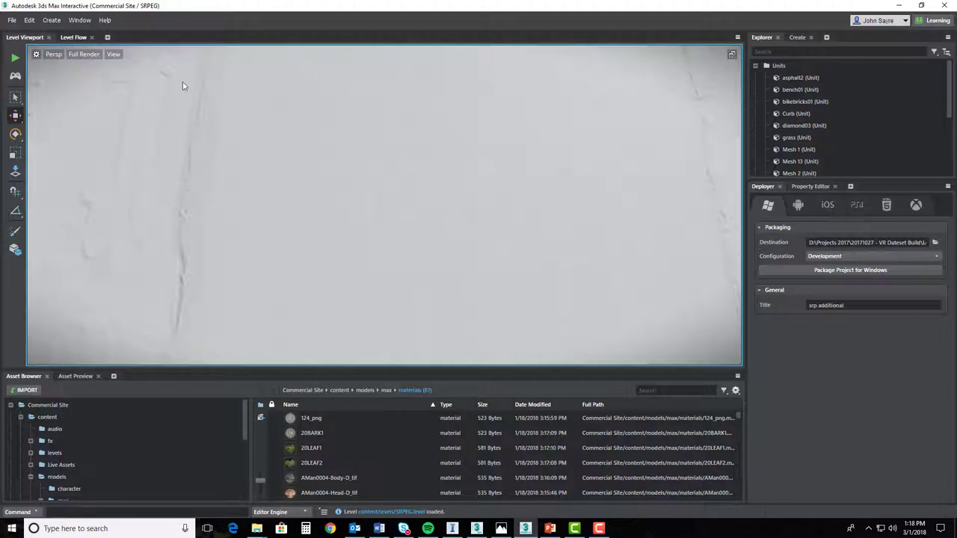
{"action": "scroll", "coordinate": [329, 180], "scroll_direction": "down", "scroll_amount": 5}
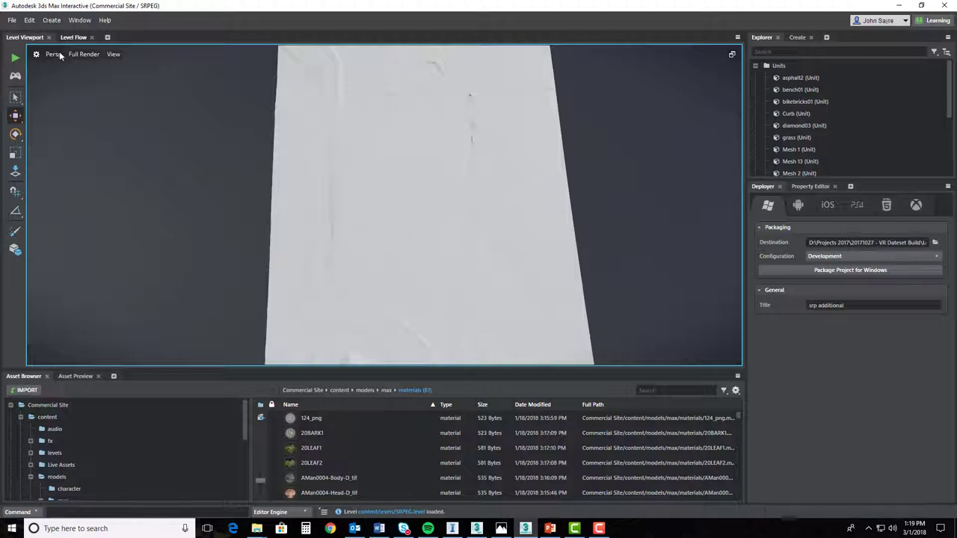
Step: Open the content/levels/SRP level with the proposed building and parking lots
{"action": "left_click", "coordinate": [13, 23]}
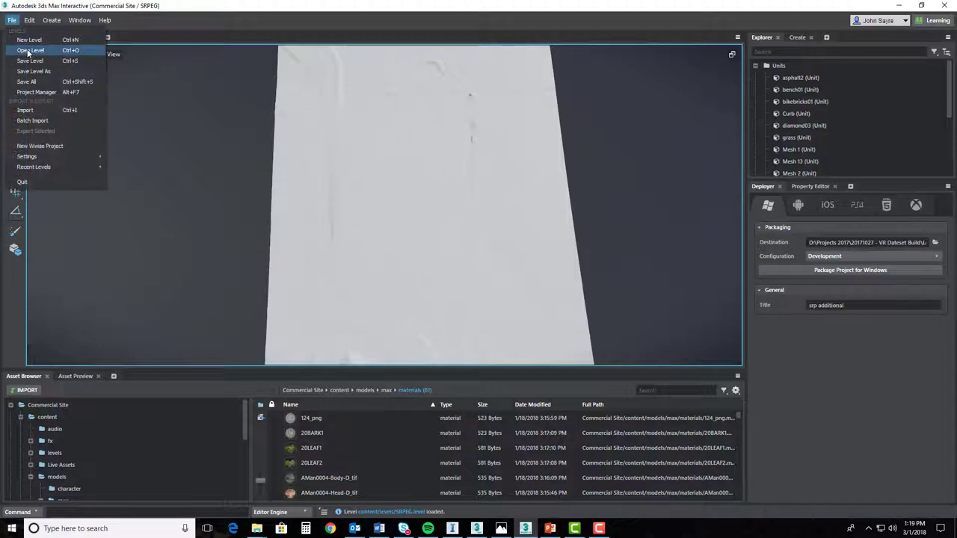
{"action": "left_click", "coordinate": [30, 50]}
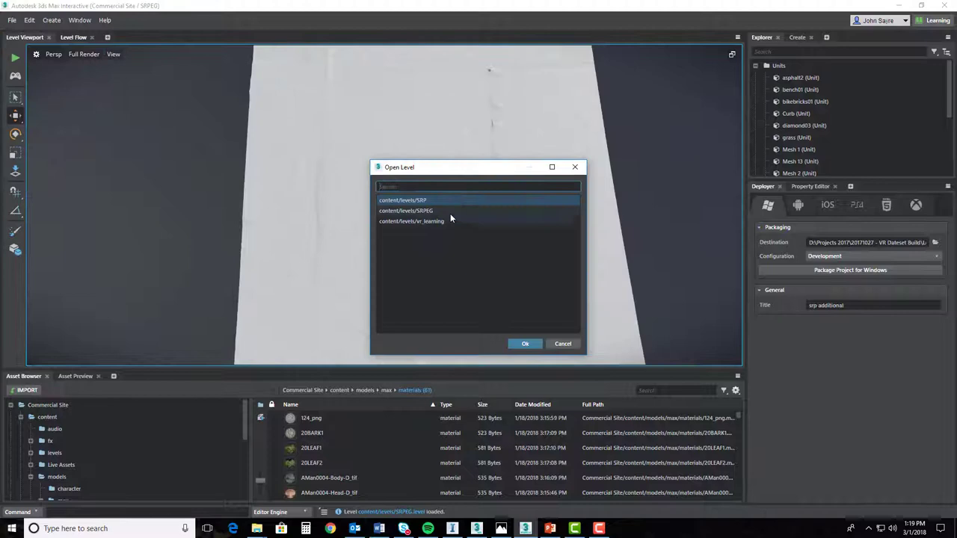
{"action": "left_click", "coordinate": [524, 342]}
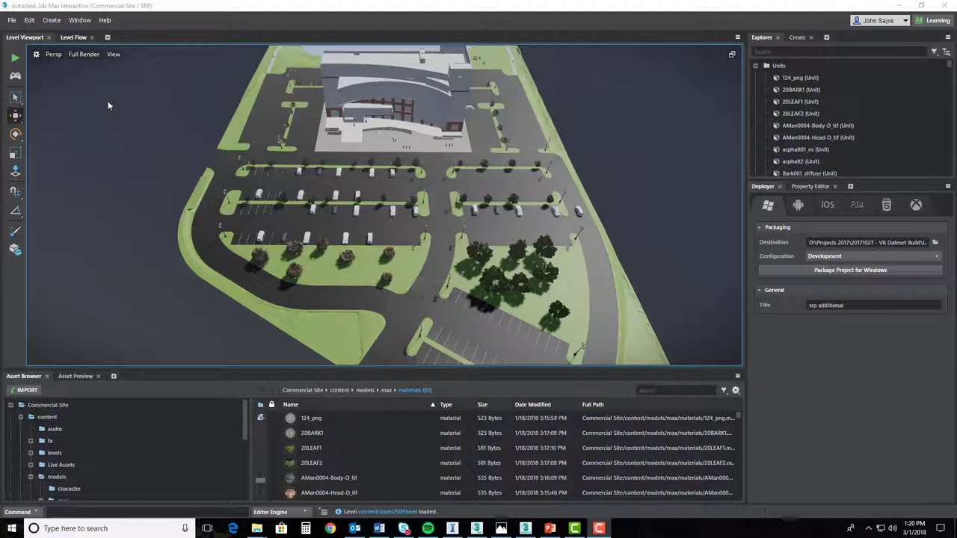
Step: Check which levels the project offers for opening, without opening another one
{"action": "left_click", "coordinate": [12, 20]}
{"action": "left_click", "coordinate": [84, 69]}
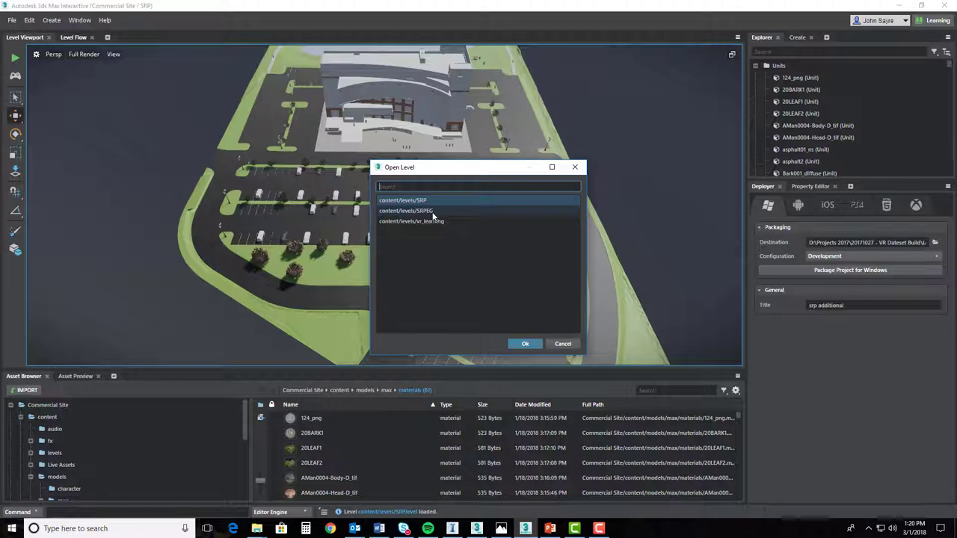
{"action": "left_click", "coordinate": [562, 343]}
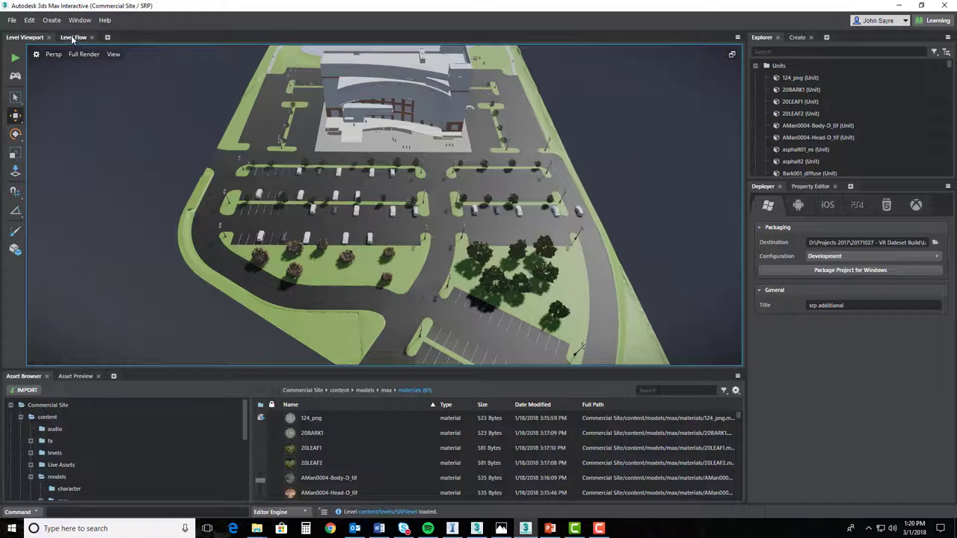
Step: Add a Change Level node in an empty area of the SRP level's flow graph
{"action": "left_click", "coordinate": [72, 37]}
{"action": "right_click", "coordinate": [214, 207]}
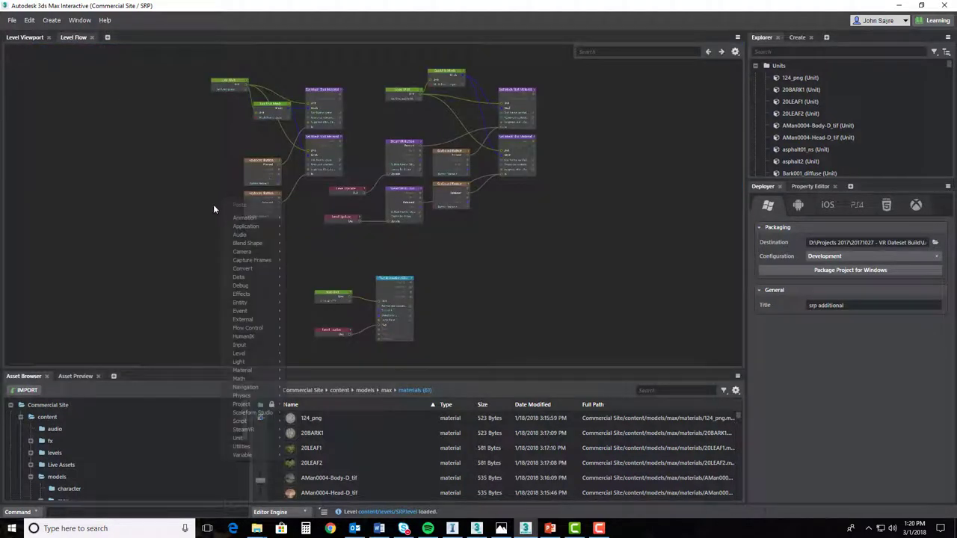
{"action": "left_click", "coordinate": [193, 217]}
{"action": "middle_click_drag", "start_coordinate": [287, 218], "coordinate": [438, 238]}
{"action": "scroll", "coordinate": [334, 227], "scroll_direction": "up", "scroll_amount": 2}
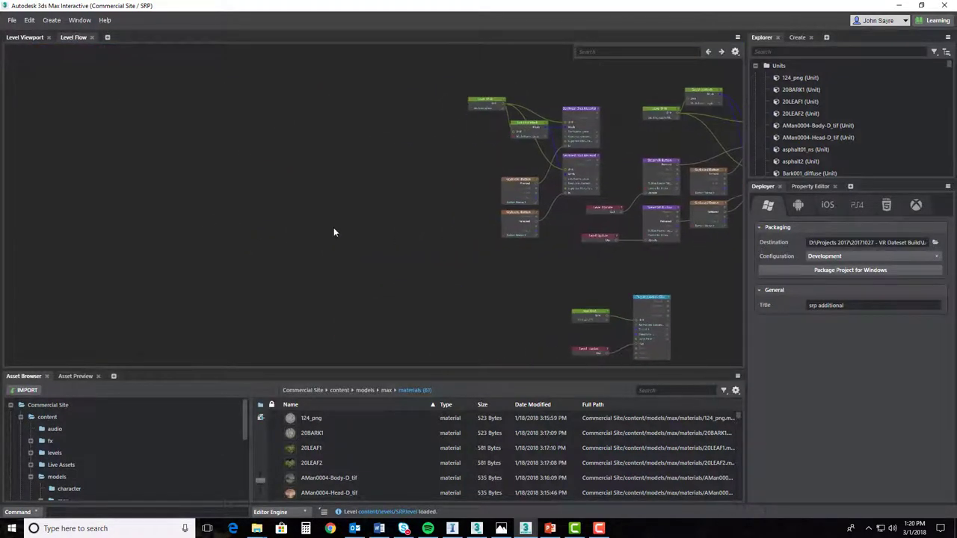
{"action": "scroll", "coordinate": [332, 222], "scroll_direction": "up", "scroll_amount": 2}
{"action": "scroll", "coordinate": [318, 243], "scroll_direction": "up", "scroll_amount": 1}
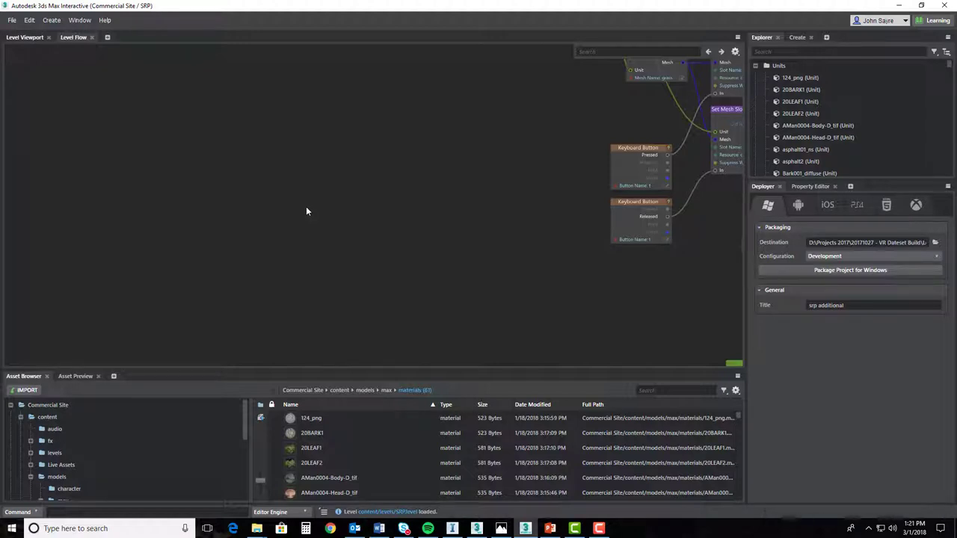
{"action": "key", "text": "space"}
{"action": "type", "text": "change"}
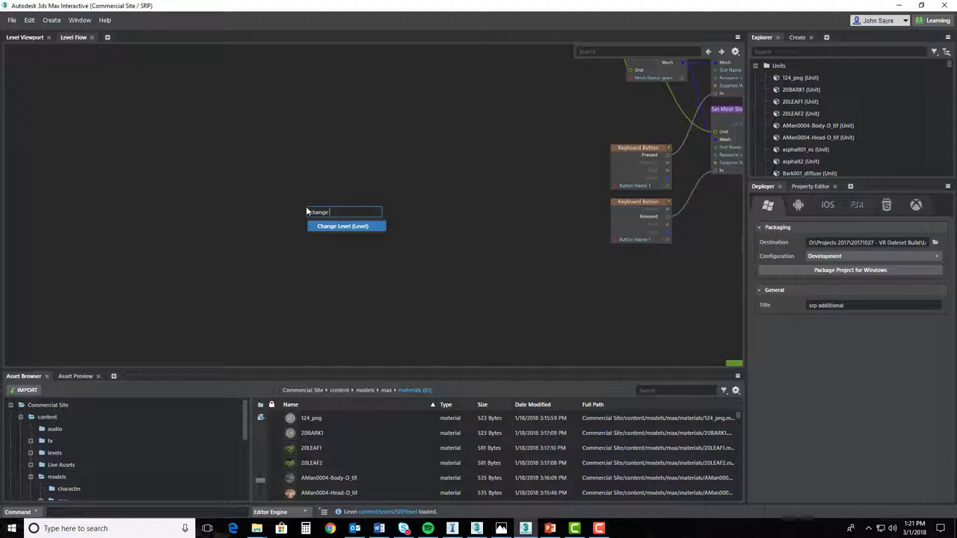
{"action": "left_click", "coordinate": [381, 225]}
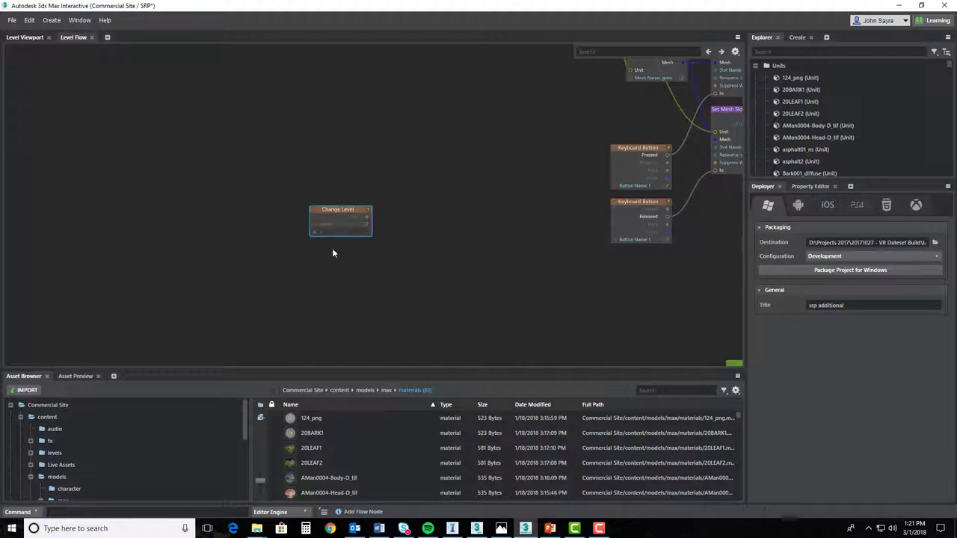
Step: Set the Change Level node's Name to content/levels/SRPEG
{"action": "scroll", "coordinate": [331, 246], "scroll_direction": "up", "scroll_amount": 1}
{"action": "scroll", "coordinate": [332, 243], "scroll_direction": "up", "scroll_amount": 2}
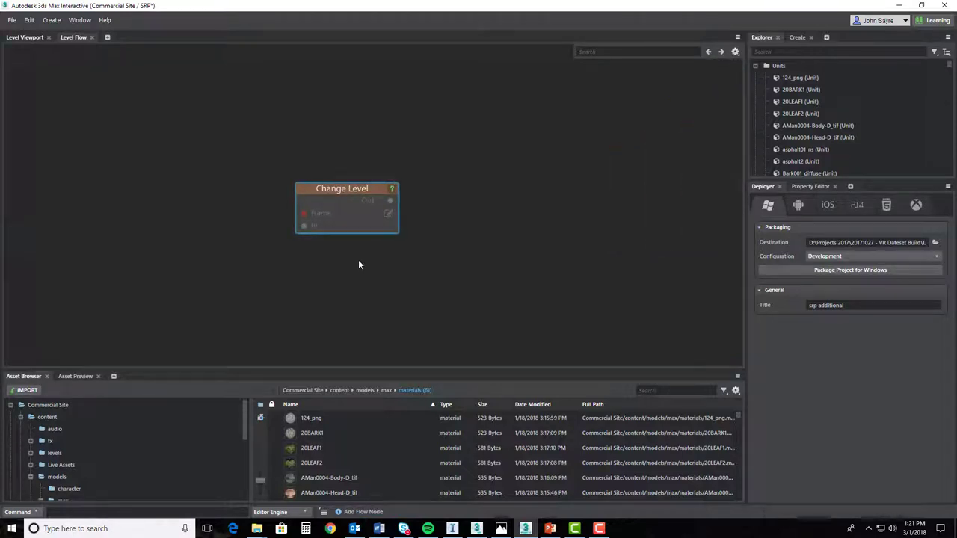
{"action": "left_click", "coordinate": [388, 214]}
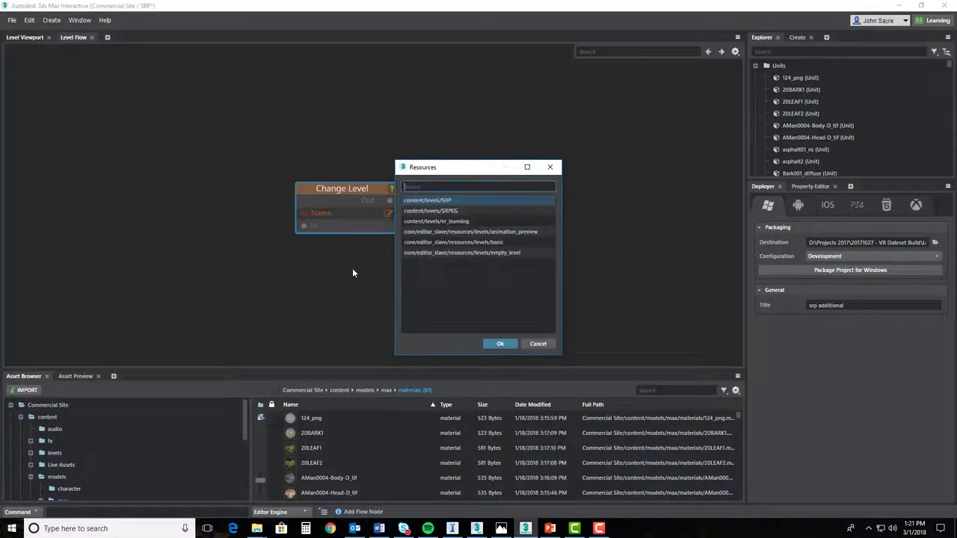
{"action": "left_click", "coordinate": [457, 211]}
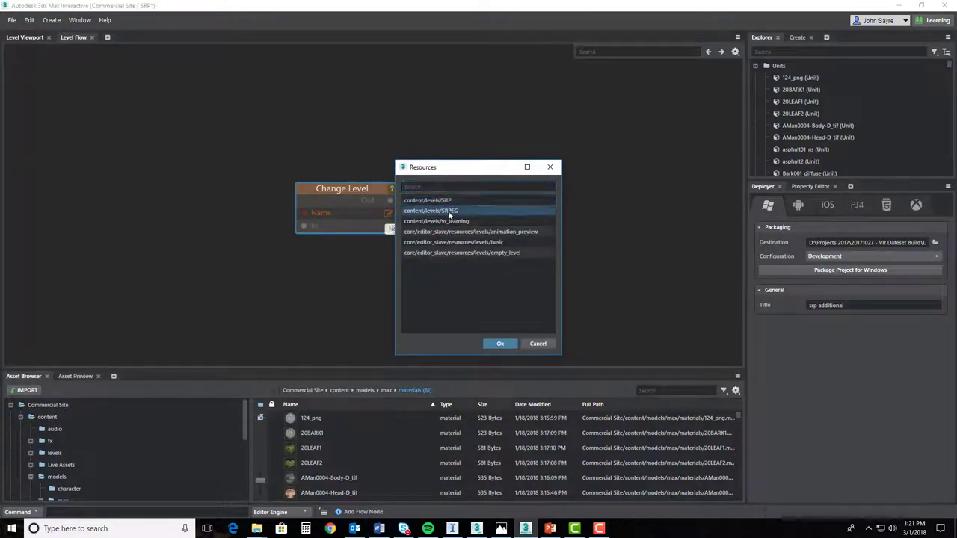
{"action": "left_click", "coordinate": [500, 343]}
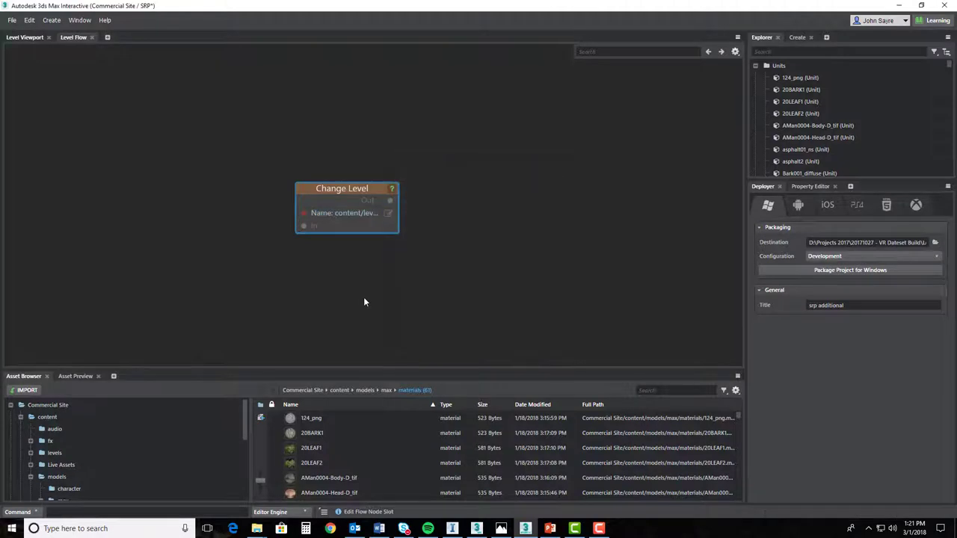
Step: Add a SteamVR Button input node and place it to the left of the Change Level node
{"action": "middle_click_drag", "start_coordinate": [339, 282], "coordinate": [393, 240]}
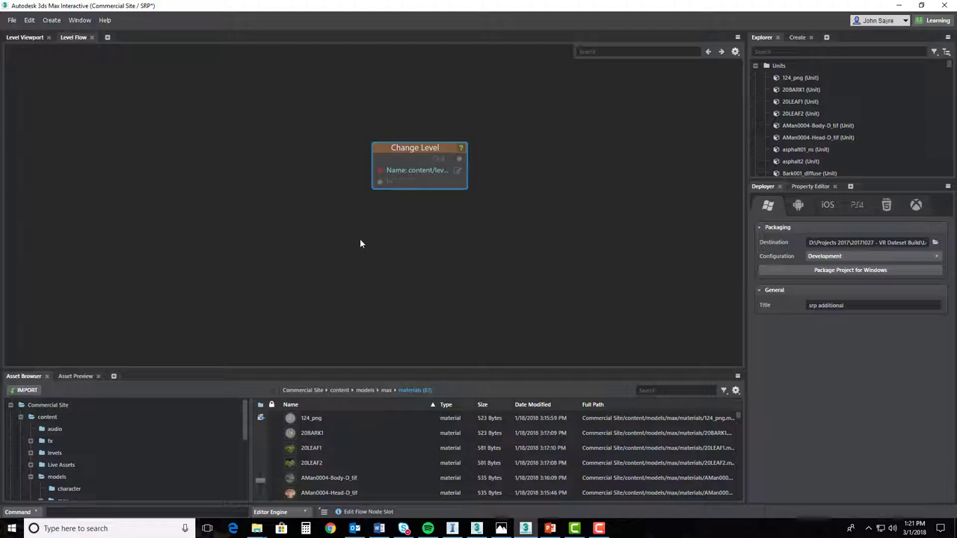
{"action": "right_click", "coordinate": [358, 222]}
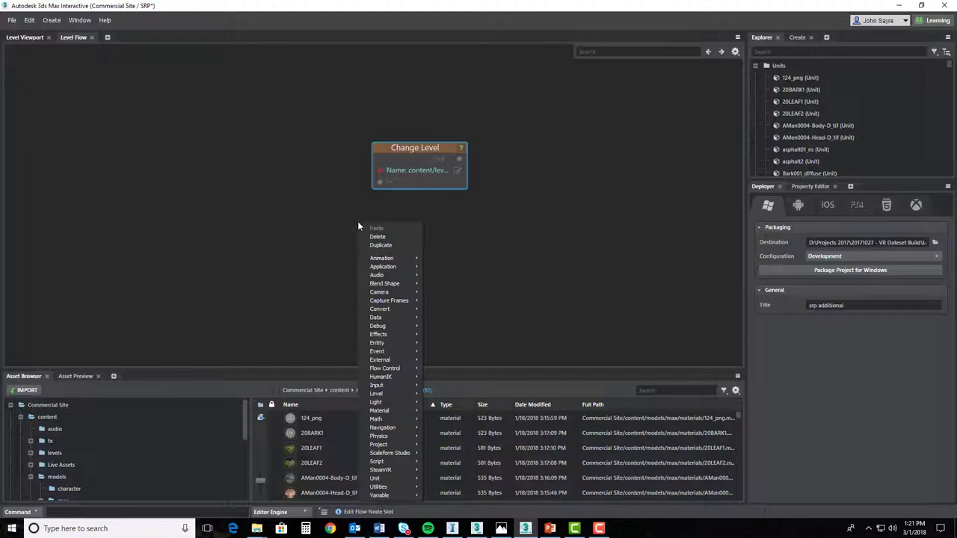
{"action": "mouse_move", "coordinate": [393, 471]}
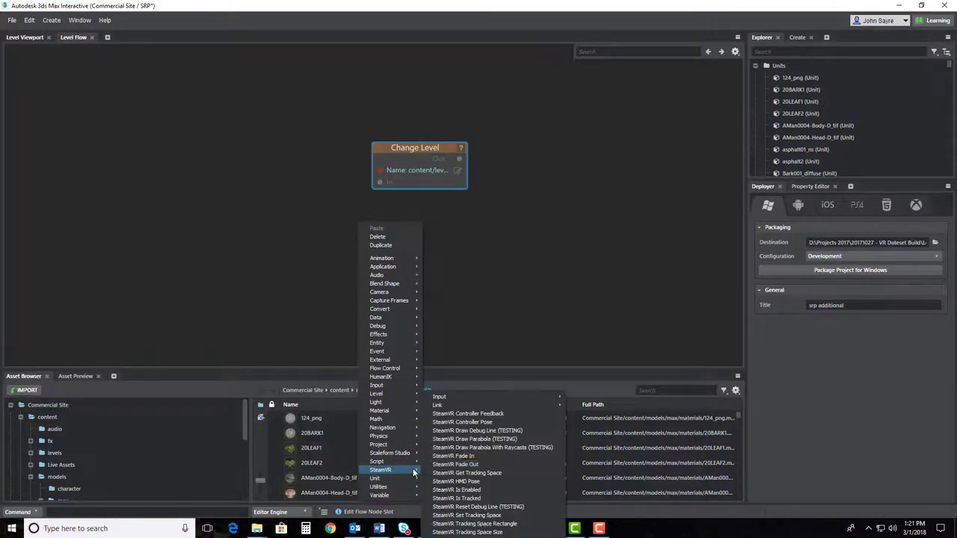
{"action": "mouse_move", "coordinate": [479, 398]}
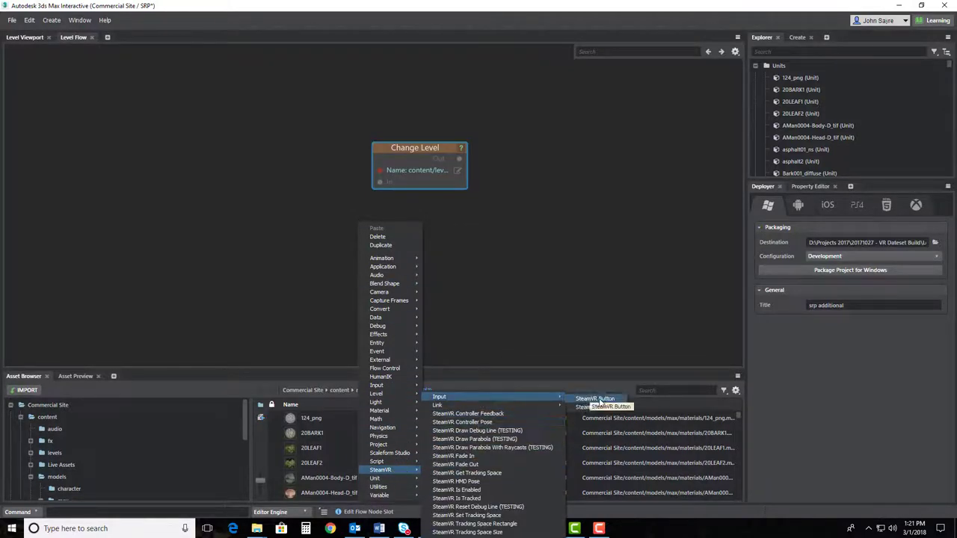
{"action": "left_click", "coordinate": [596, 400]}
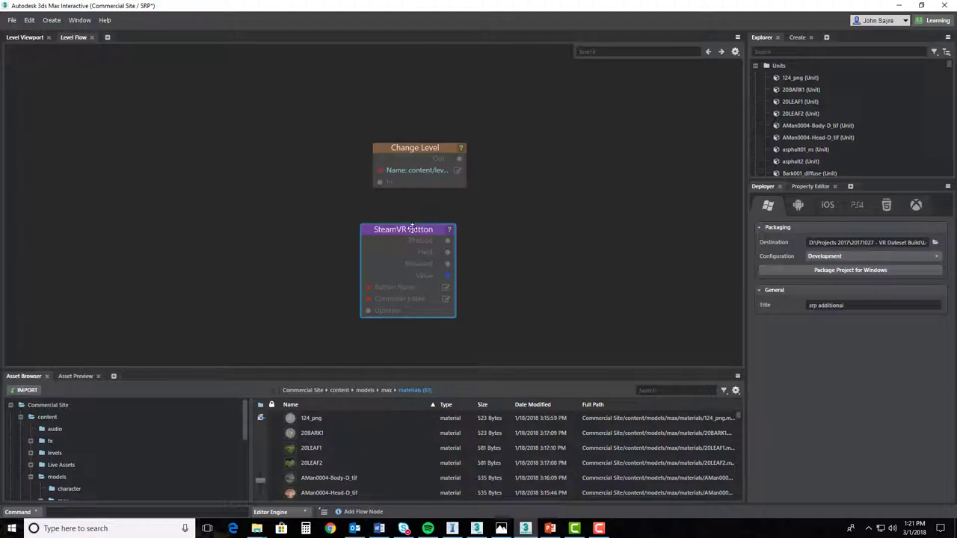
{"action": "left_click_drag", "start_coordinate": [408, 227], "coordinate": [275, 181]}
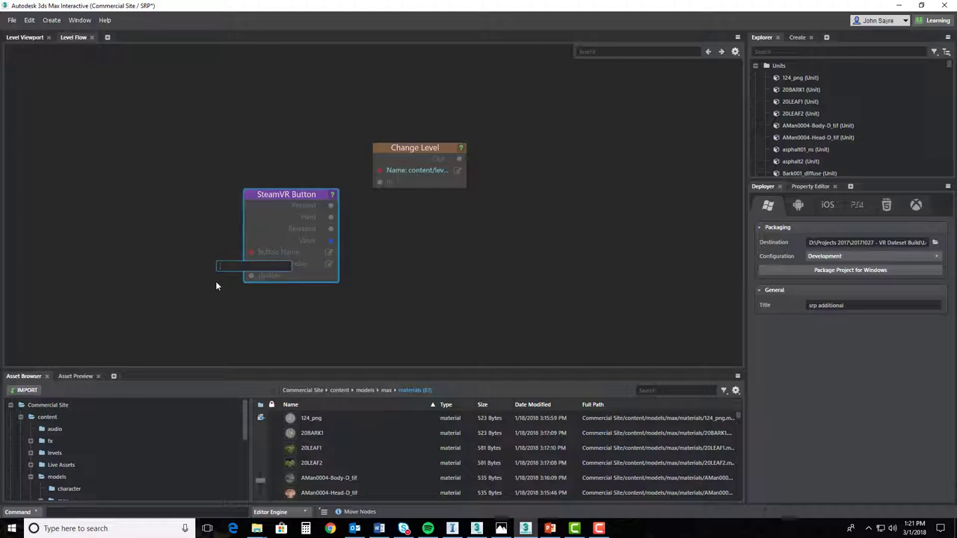
Step: Add a Level Update event node and place it to the left of the SteamVR Button node
{"action": "type", "text": "level"}
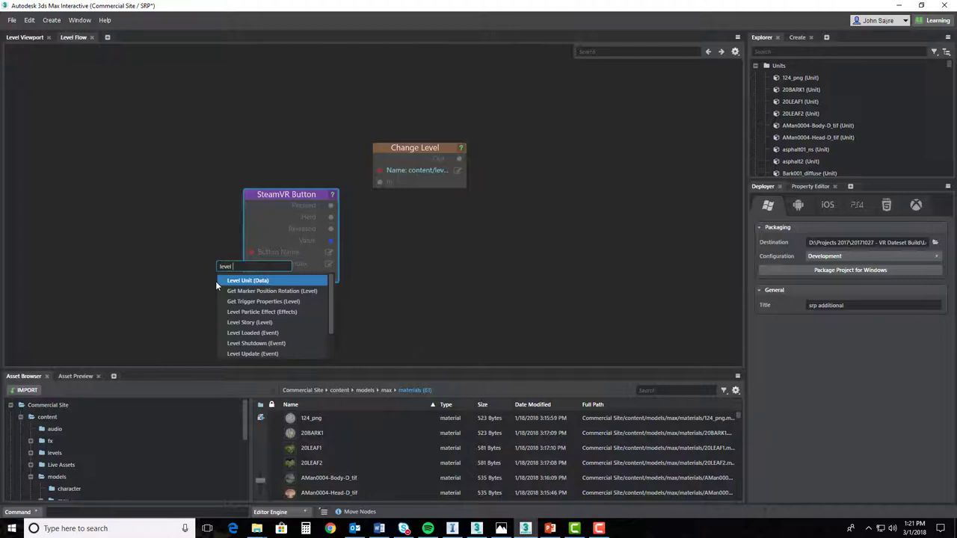
{"action": "type", "text": " u"}
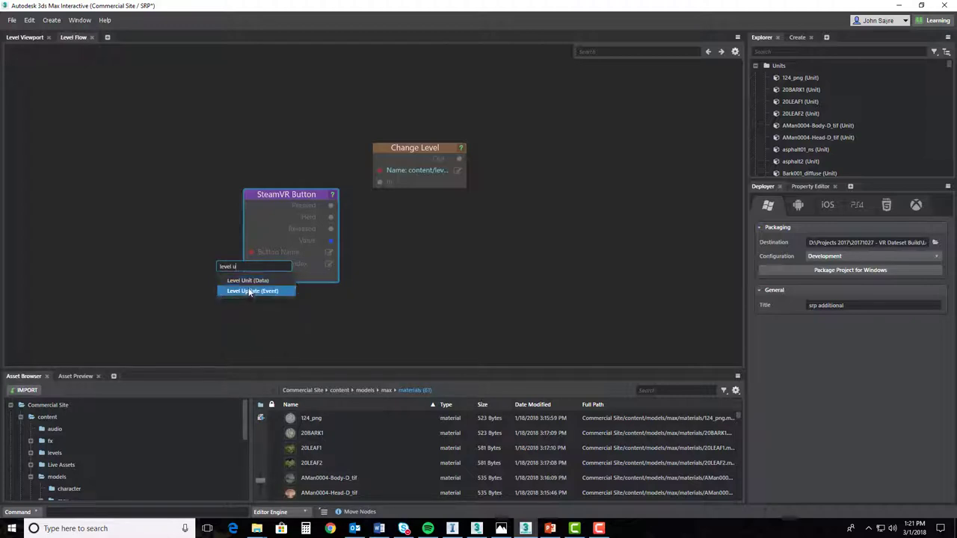
{"action": "left_click", "coordinate": [250, 291]}
{"action": "left_click_drag", "start_coordinate": [232, 266], "coordinate": [142, 277]}
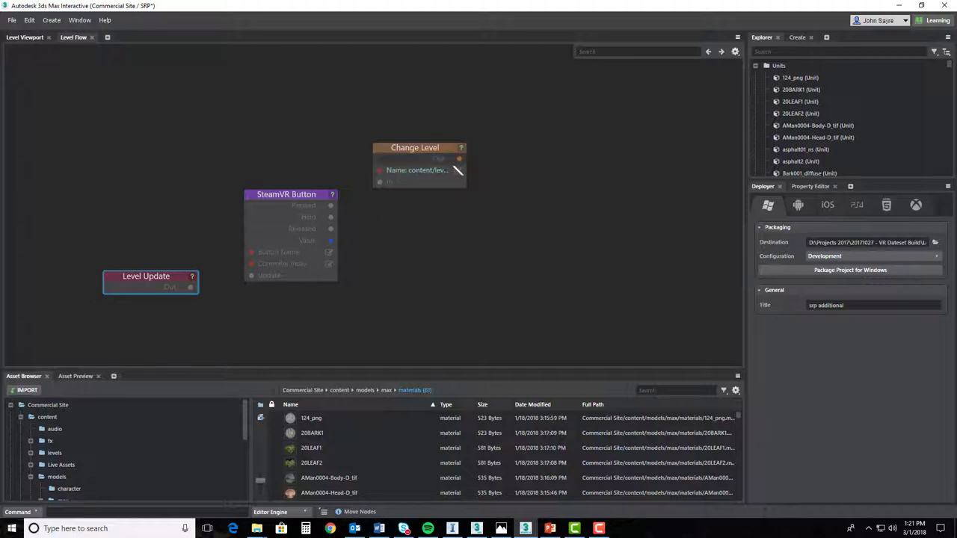
Step: Recheck the Change Level node's target by choosing content/levels/SRPEG from its level resources
{"action": "left_click", "coordinate": [457, 172]}
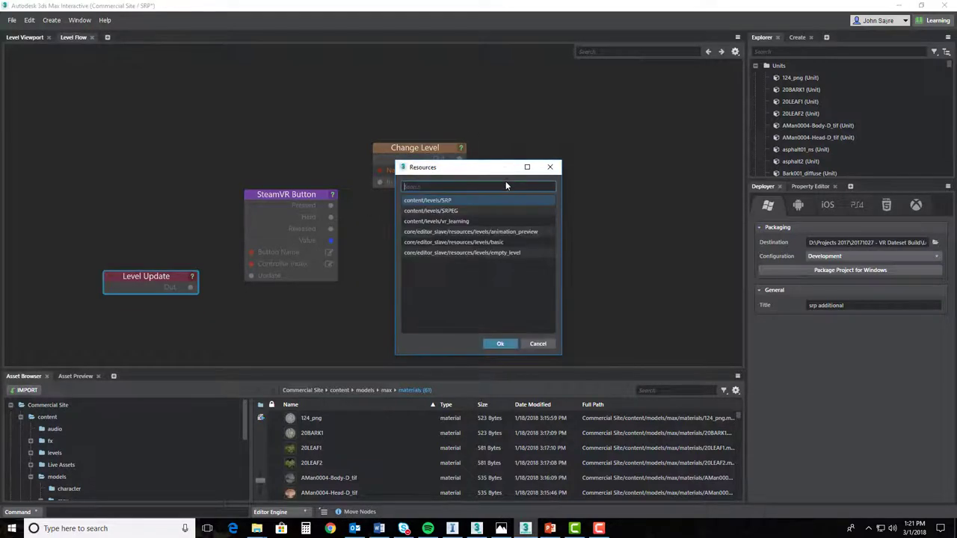
{"action": "left_click", "coordinate": [454, 211]}
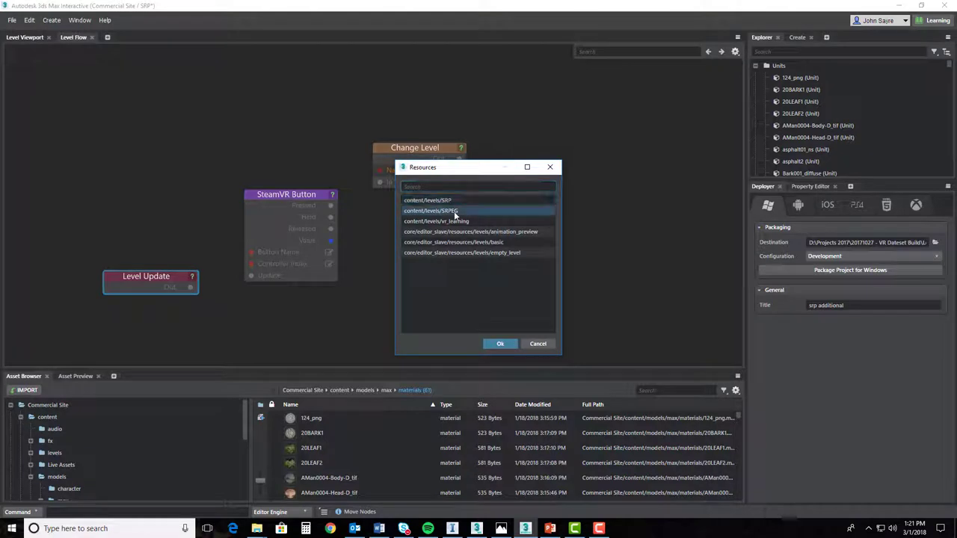
{"action": "left_click", "coordinate": [500, 344]}
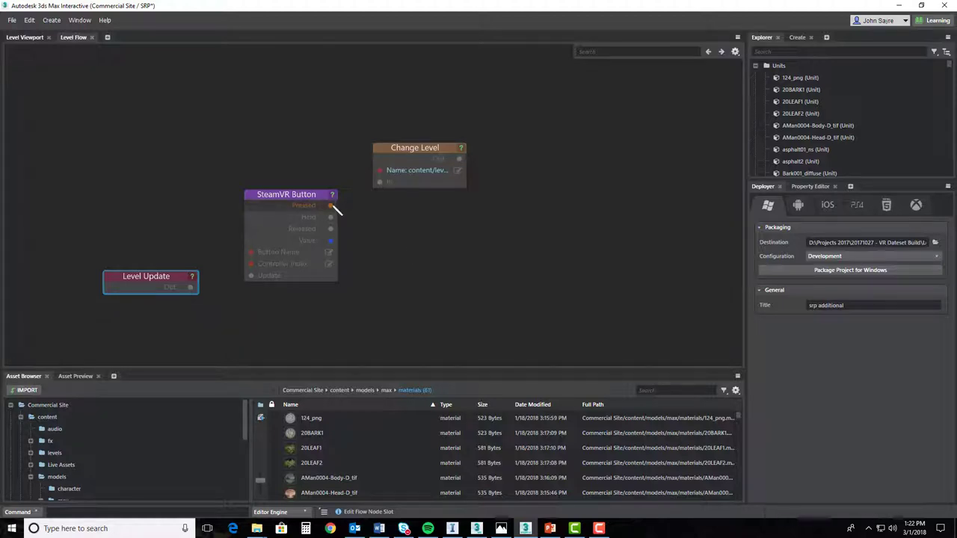
Step: Connect the SteamVR Button's Pressed output to Change Level's In, and Level Update's Out to the button's Update input
{"action": "left_click_drag", "start_coordinate": [331, 204], "coordinate": [380, 182]}
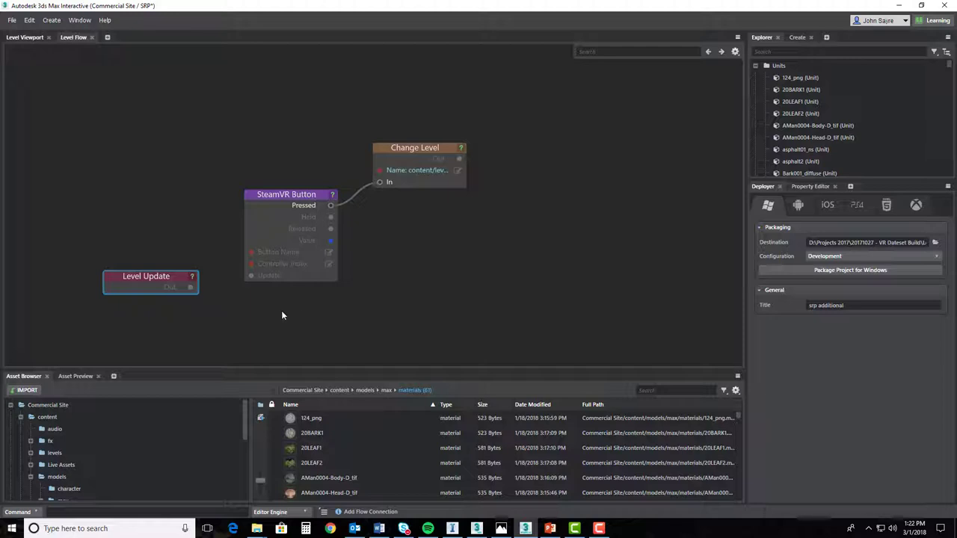
{"action": "left_click_drag", "start_coordinate": [251, 275], "coordinate": [191, 287]}
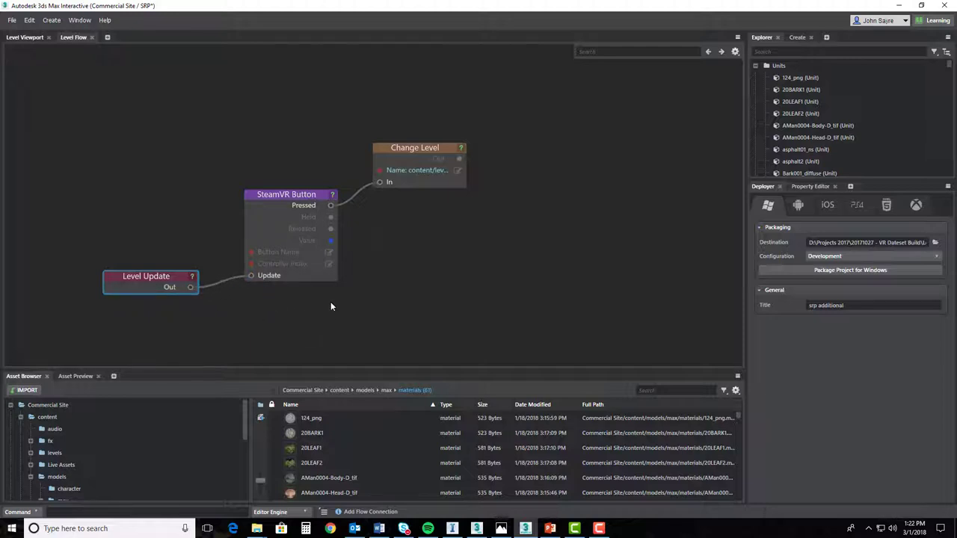
{"action": "scroll", "coordinate": [331, 305], "scroll_direction": "down", "scroll_amount": 3}
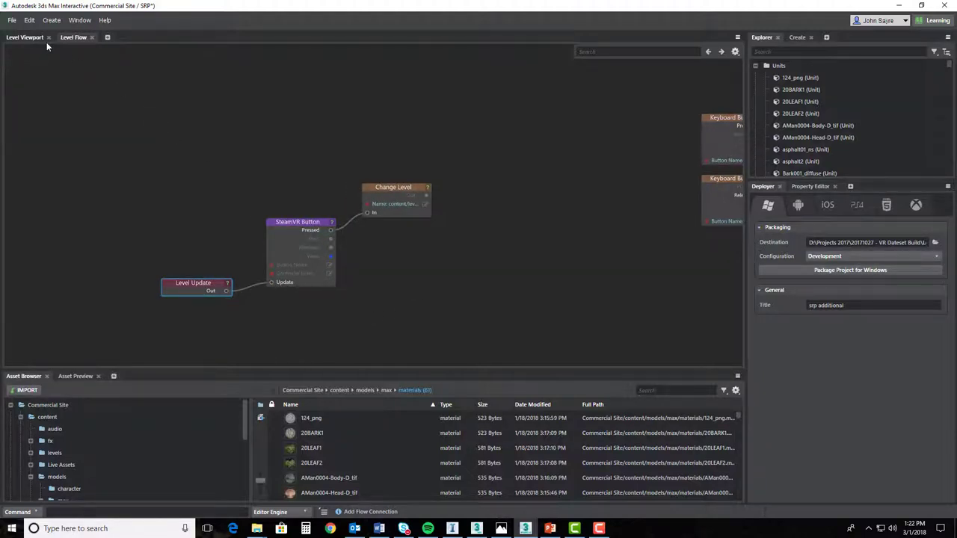
Step: Save the changes to the current level and open the content/levels/SRPEG level
{"action": "left_click", "coordinate": [23, 37]}
{"action": "left_click", "coordinate": [12, 21]}
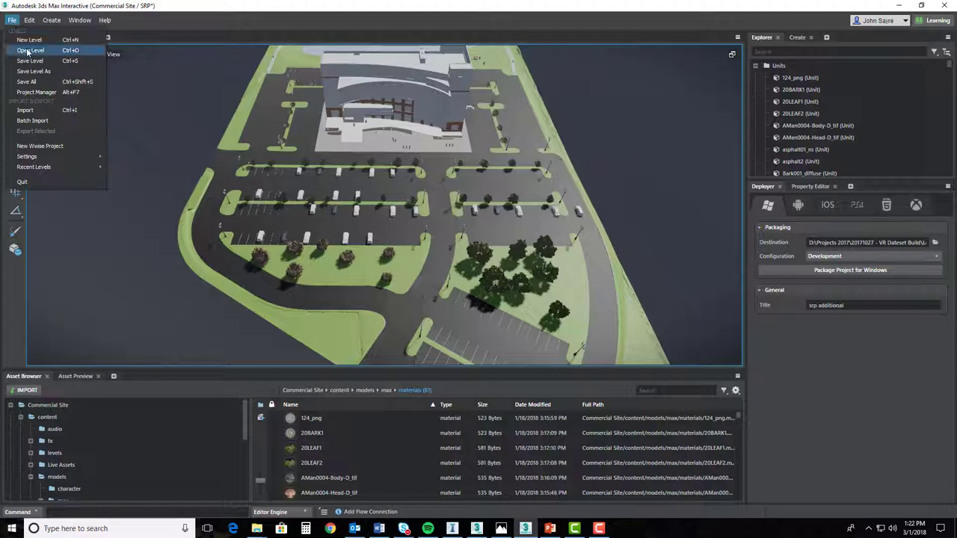
{"action": "left_click", "coordinate": [30, 50]}
{"action": "left_click", "coordinate": [546, 289]}
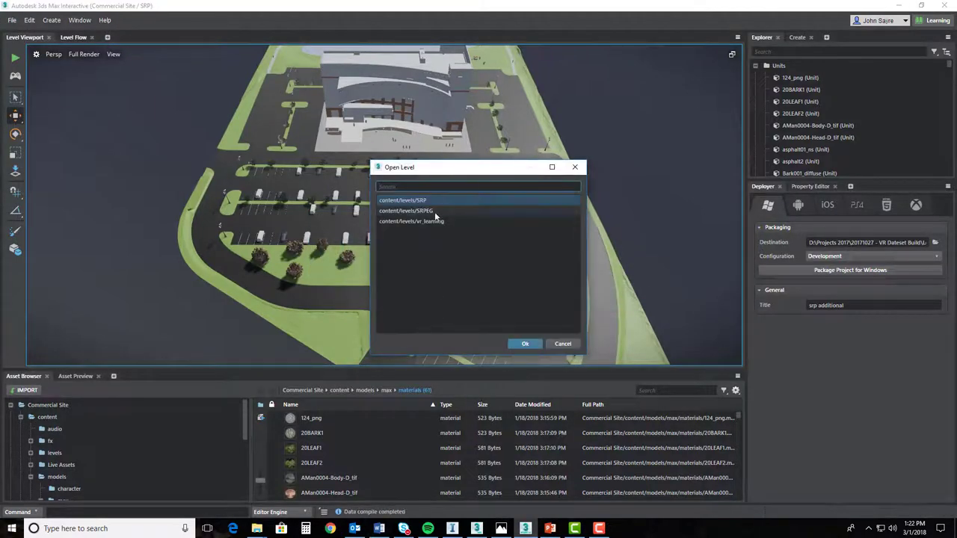
{"action": "left_click", "coordinate": [443, 213]}
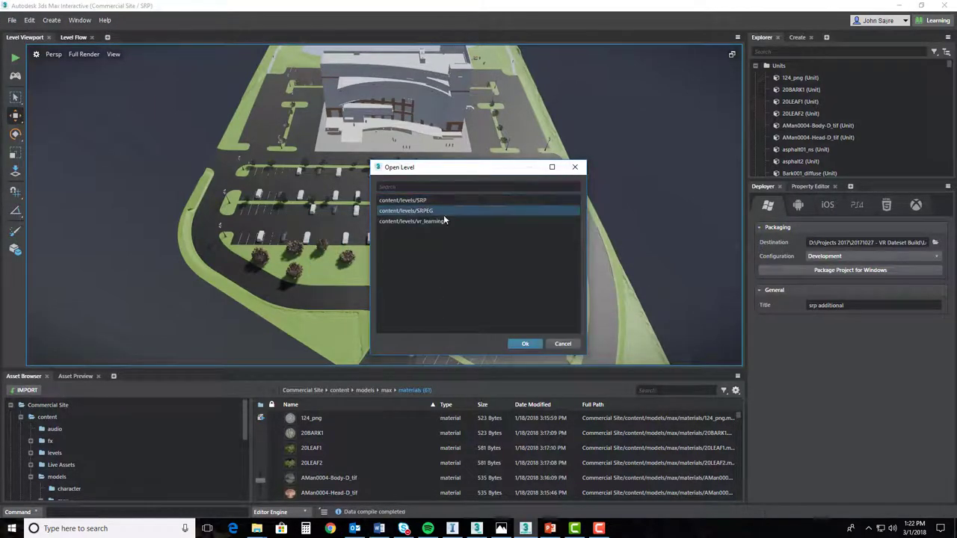
{"action": "left_click", "coordinate": [523, 343]}
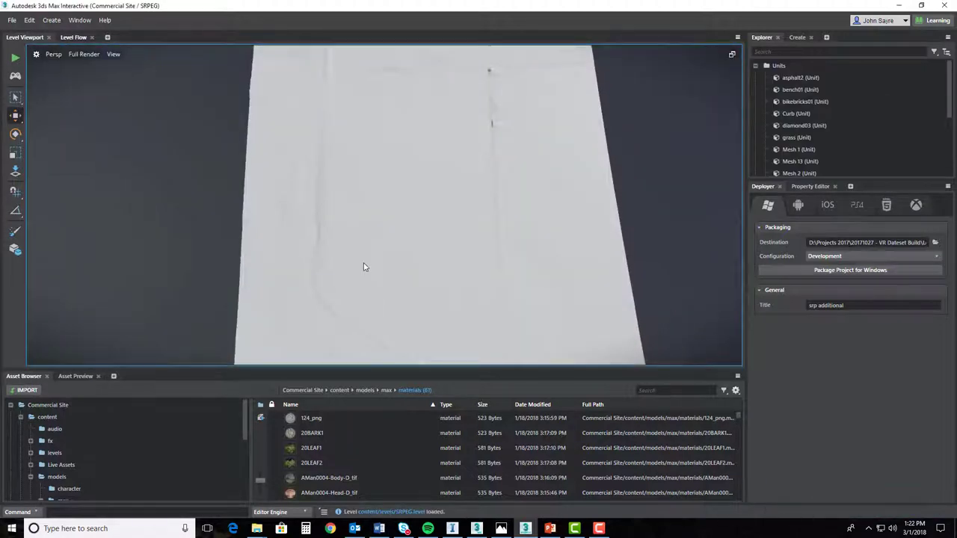
Step: Add a Change Level node to the empty flow graph of the SRPEG level
{"action": "left_click", "coordinate": [73, 37]}
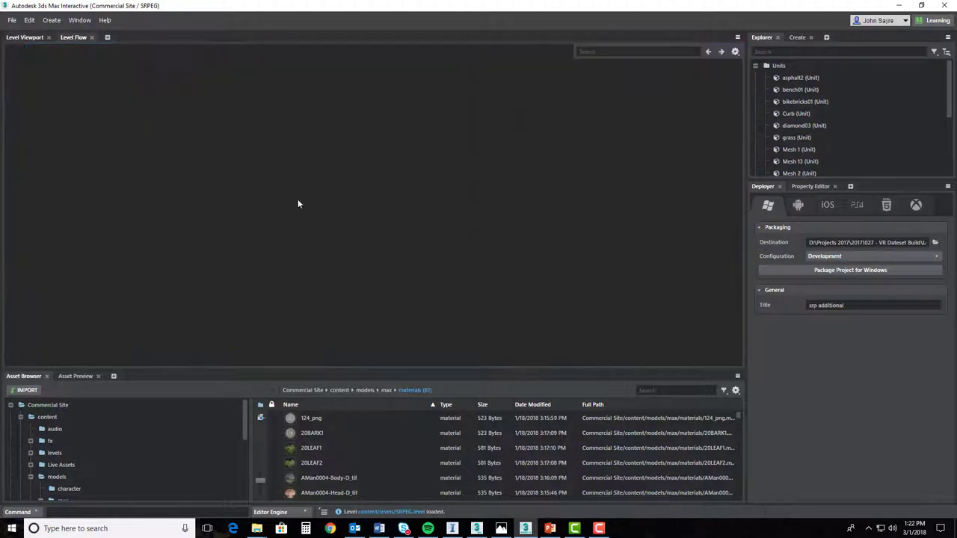
{"action": "right_click", "coordinate": [311, 267]}
{"action": "type", "text": "chenge"}
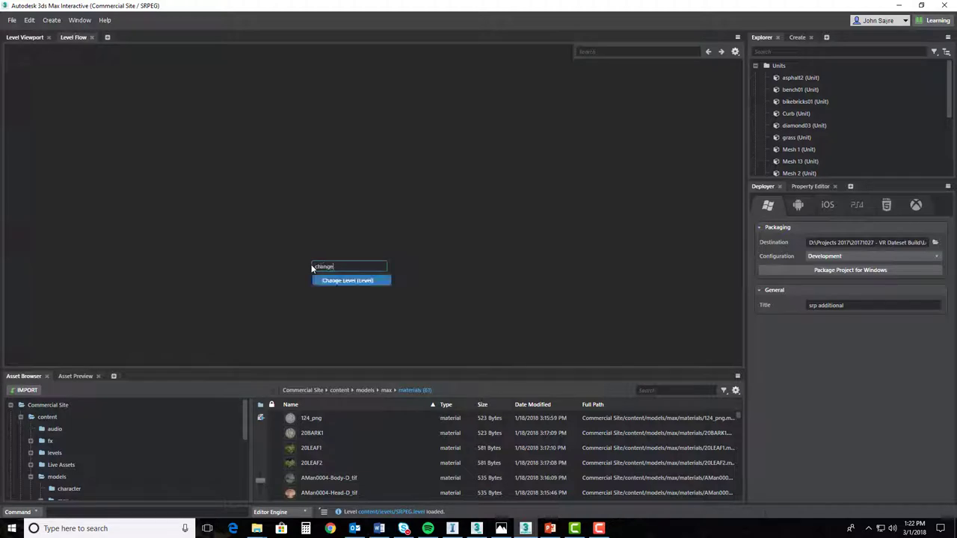
{"action": "left_click", "coordinate": [346, 282]}
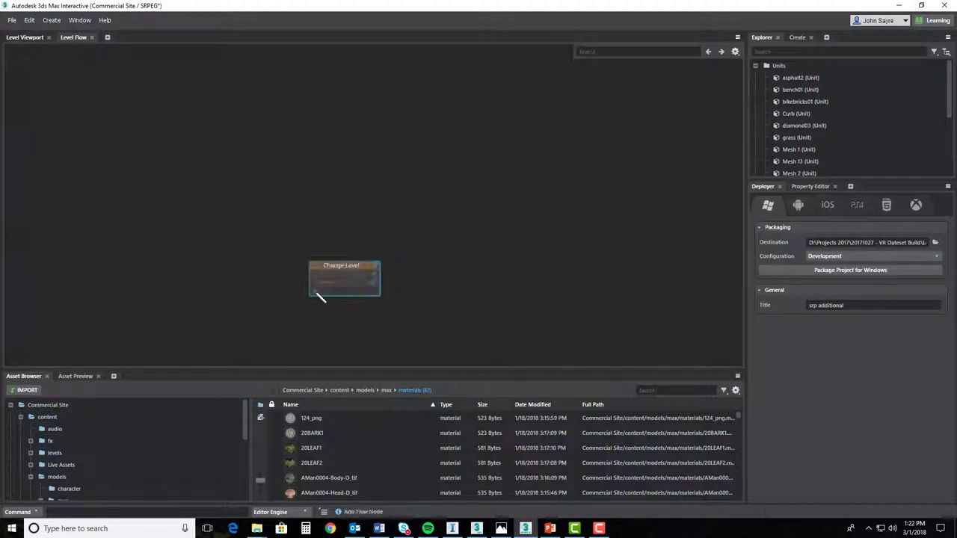
Step: Add a SteamVR Button input node and move the Change Level node above and to the right of it
{"action": "right_click", "coordinate": [264, 259]}
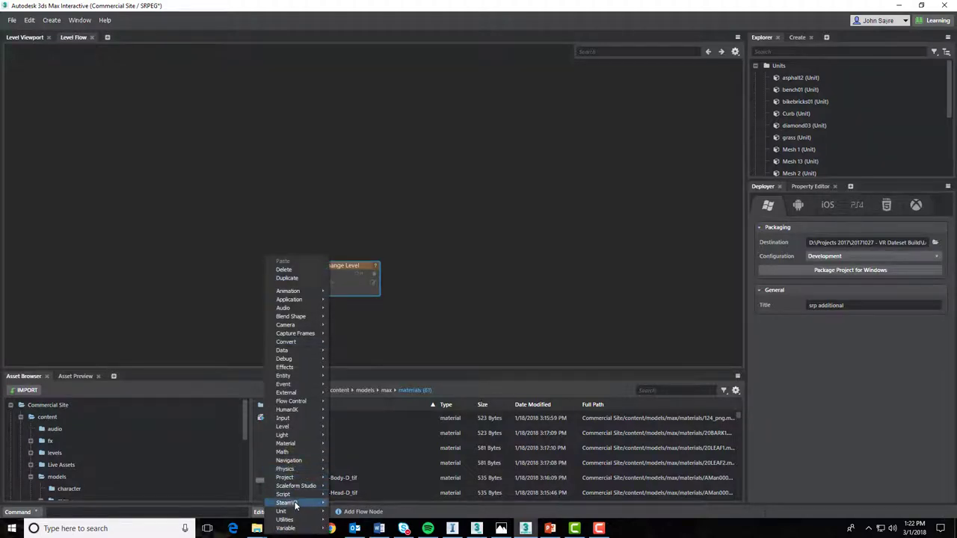
{"action": "mouse_move", "coordinate": [317, 502]}
{"action": "mouse_move", "coordinate": [379, 399]}
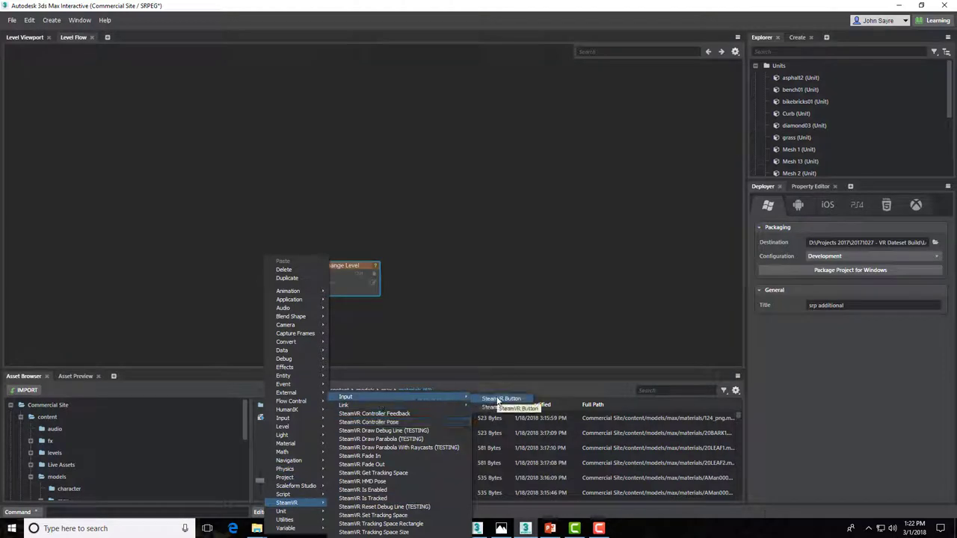
{"action": "left_click", "coordinate": [508, 404]}
{"action": "left_click_drag", "start_coordinate": [355, 266], "coordinate": [400, 217]}
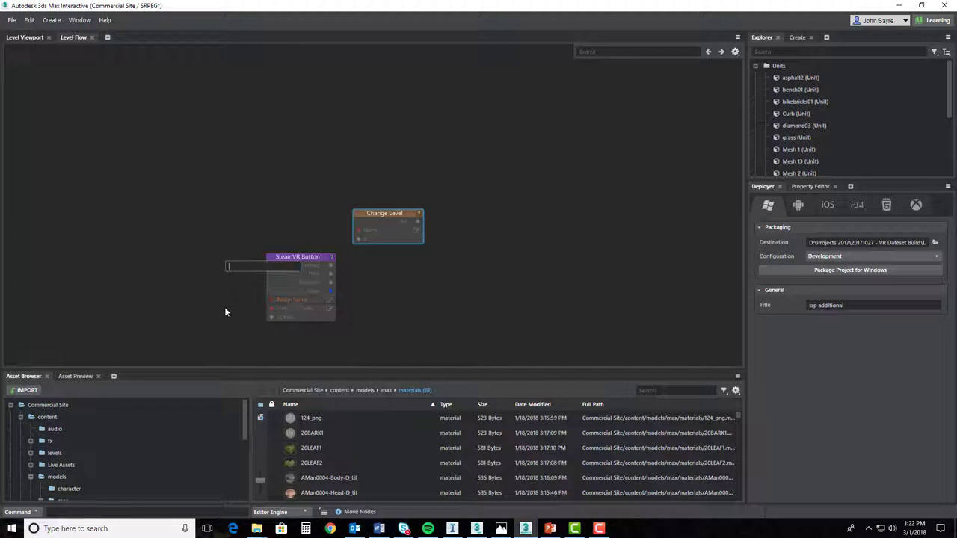
Step: Add a Level Update event node to the SRPEG flow, placed below and to the left of the SteamVR Button node
{"action": "type", "text": "level upda"}
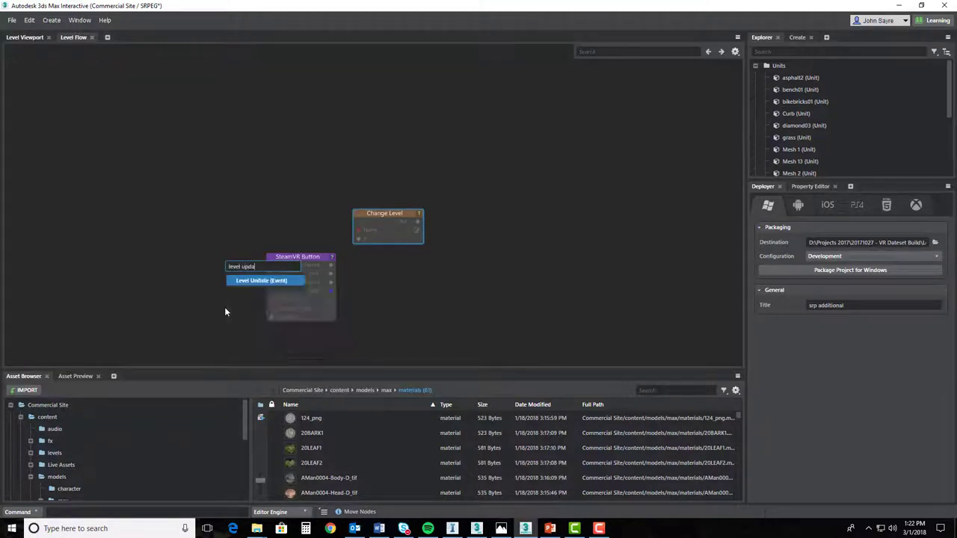
{"action": "left_click", "coordinate": [270, 281]}
{"action": "left_click_drag", "start_coordinate": [254, 267], "coordinate": [184, 320]}
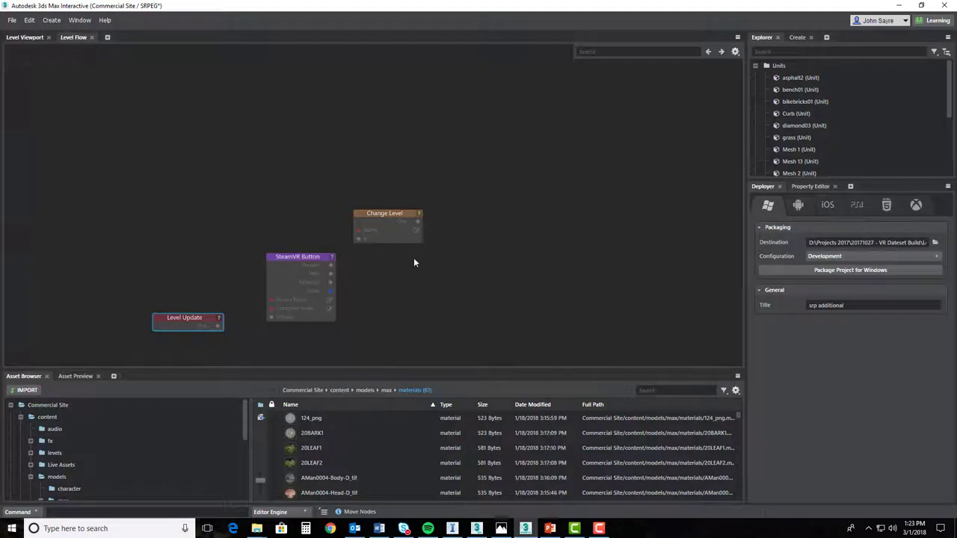
Step: Set the Change Level node's Name to content/levels/SRP and shift the node slightly down and to the right
{"action": "left_click", "coordinate": [418, 235]}
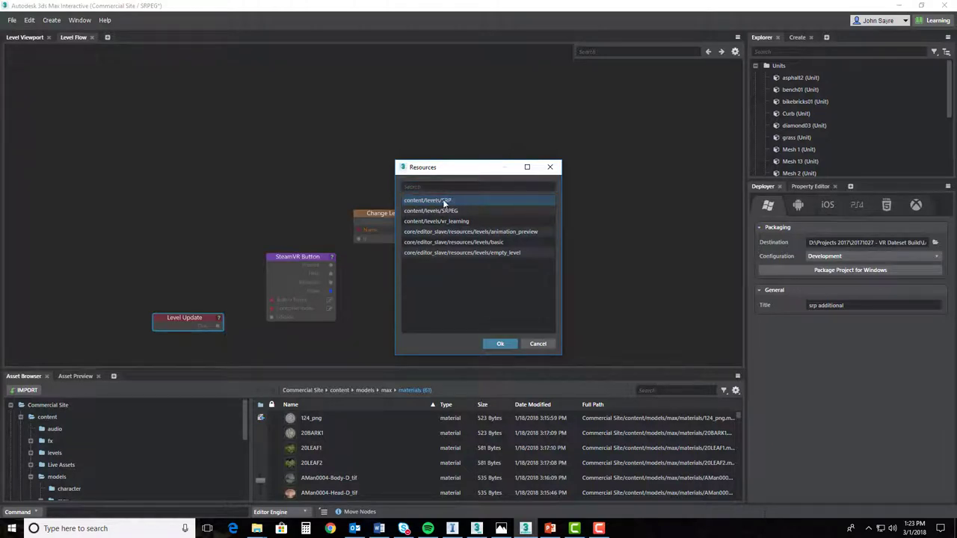
{"action": "left_click", "coordinate": [500, 344]}
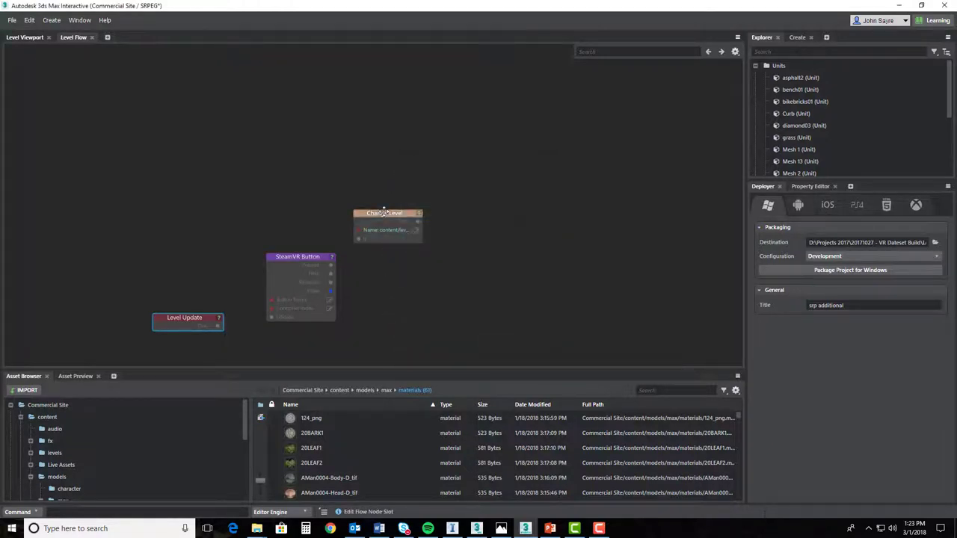
{"action": "left_click_drag", "start_coordinate": [374, 231], "coordinate": [391, 247]}
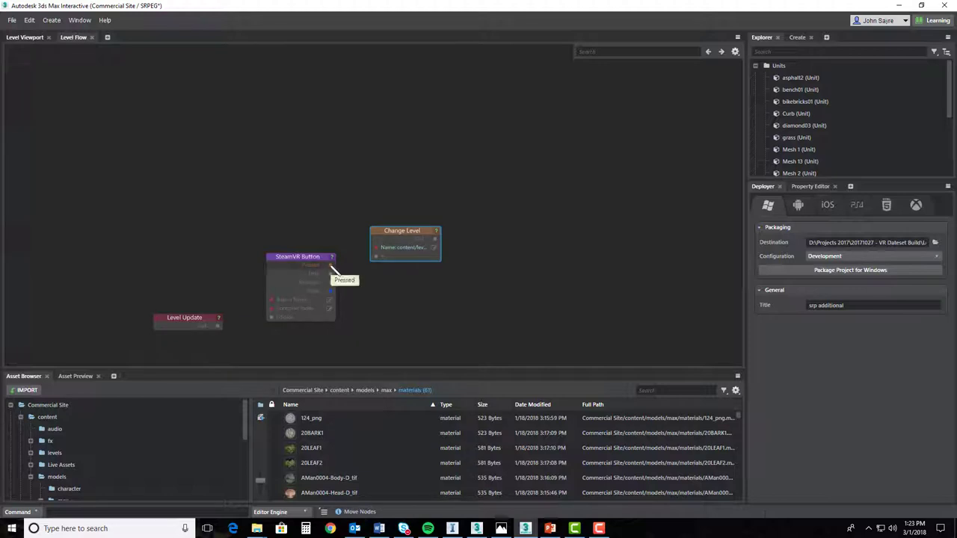
Step: In the SRPEG flow, wire the SteamVR Button's Pressed output to Change Level's In, and its Update input to Level Update's Out
{"action": "left_click_drag", "start_coordinate": [331, 266], "coordinate": [376, 256]}
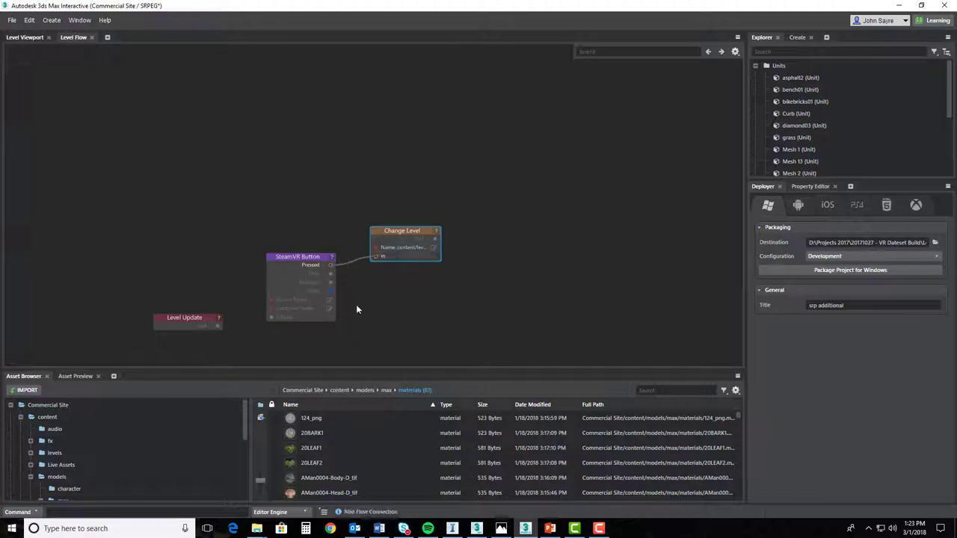
{"action": "left_click_drag", "start_coordinate": [273, 317], "coordinate": [218, 325]}
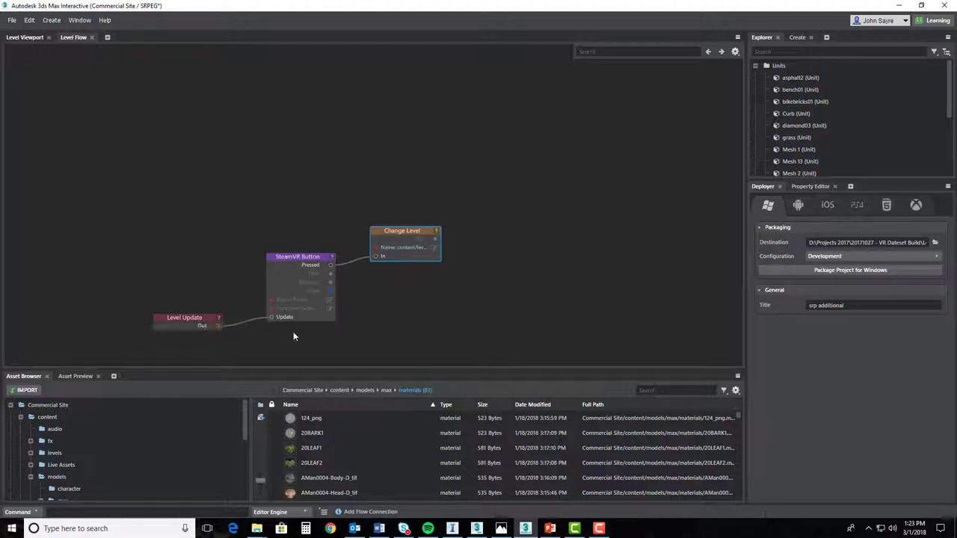
Step: Set the SteamVR Button node's Button Name to Menu and its Controller Index to 1
{"action": "left_click", "coordinate": [330, 303]}
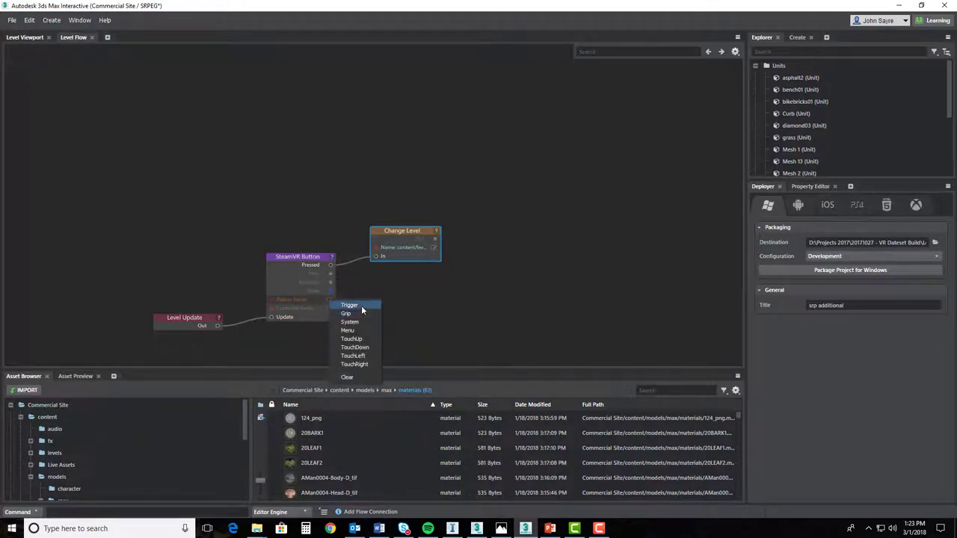
{"action": "left_click", "coordinate": [352, 329]}
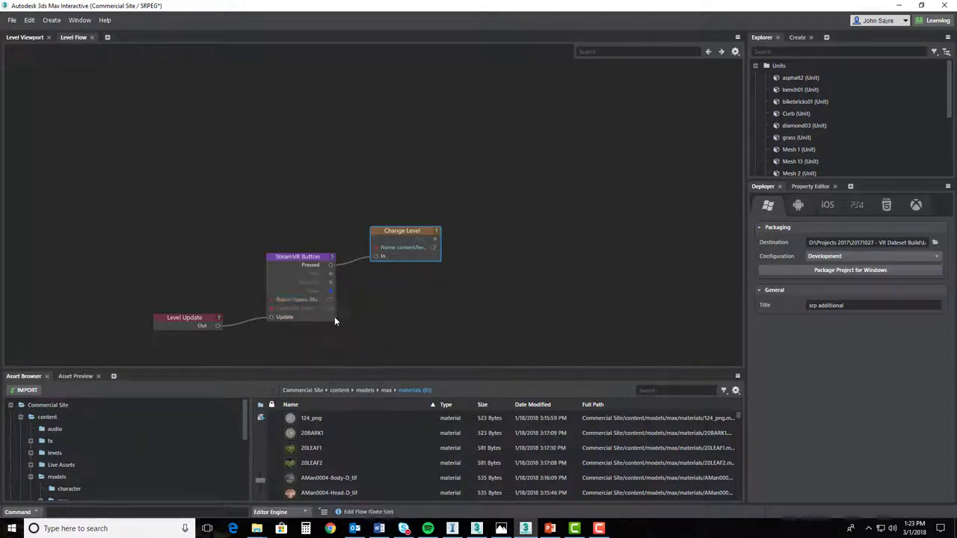
{"action": "left_click", "coordinate": [330, 309]}
{"action": "left_click", "coordinate": [345, 351]}
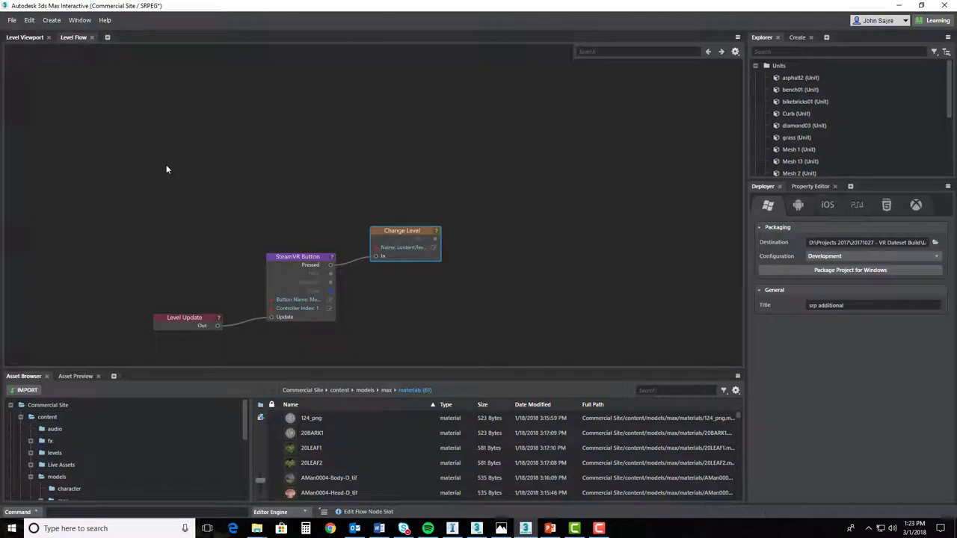
Step: Save the SRPEG level's changes and reopen the content/levels/SRP level
{"action": "left_click", "coordinate": [14, 20]}
{"action": "left_click", "coordinate": [30, 51]}
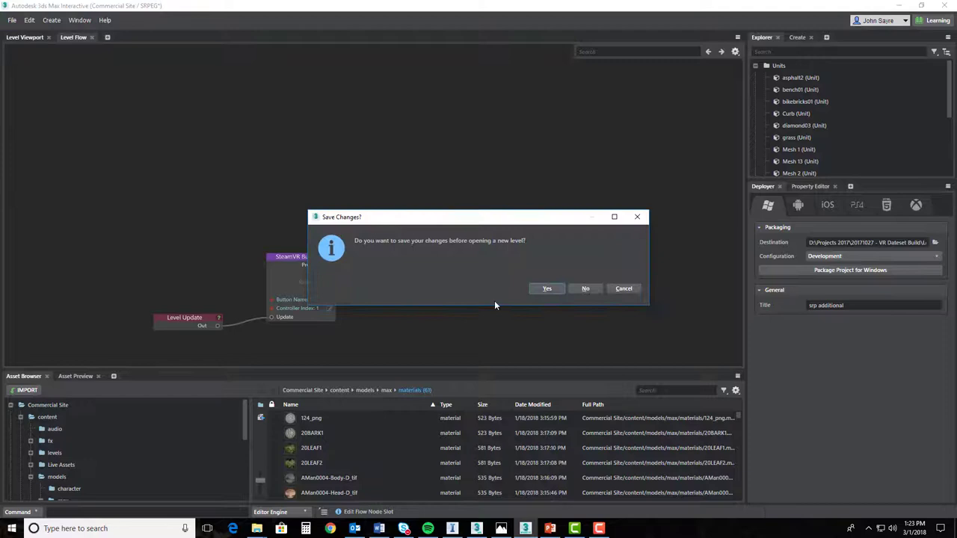
{"action": "left_click", "coordinate": [546, 289]}
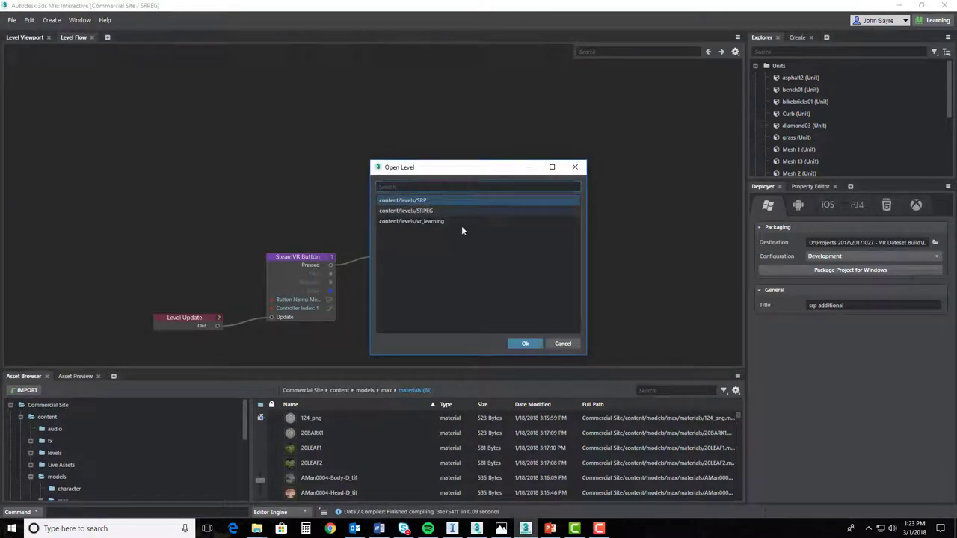
{"action": "left_click", "coordinate": [516, 343]}
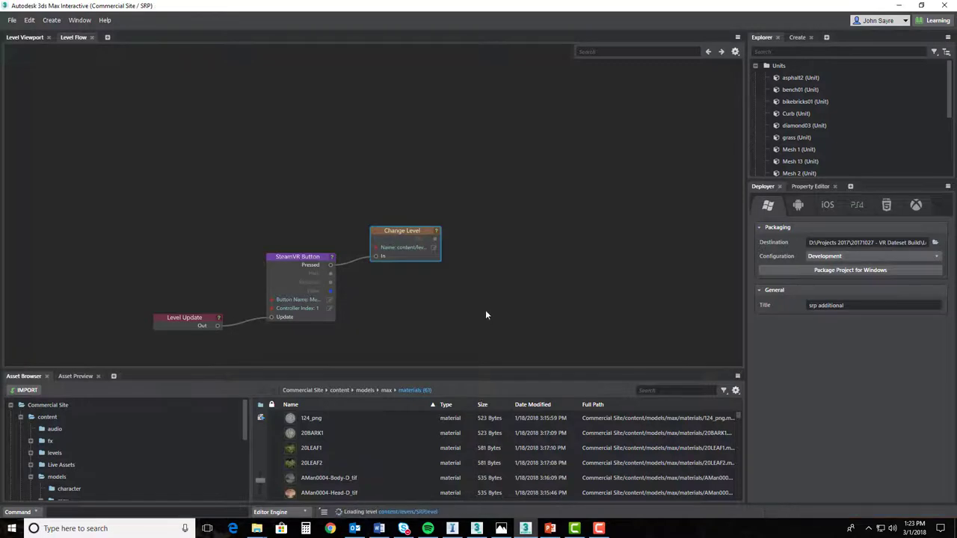
Step: In the SRP flow, set the SteamVR Button node's Button Name to Menu and choose its Controller Index
{"action": "scroll", "coordinate": [103, 241], "scroll_direction": "up", "scroll_amount": 1}
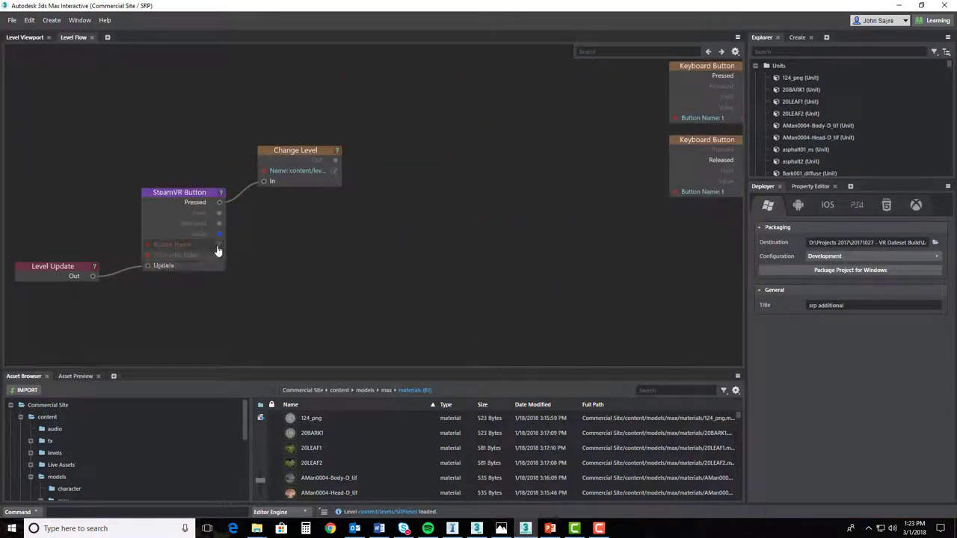
{"action": "left_click", "coordinate": [218, 244]}
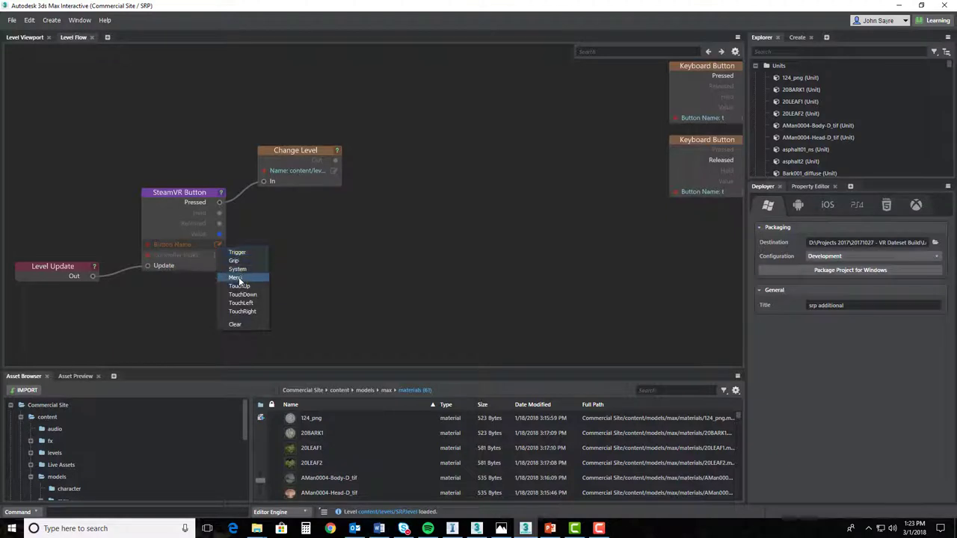
{"action": "left_click", "coordinate": [235, 277]}
{"action": "left_click", "coordinate": [217, 255]}
{"action": "left_click", "coordinate": [233, 265]}
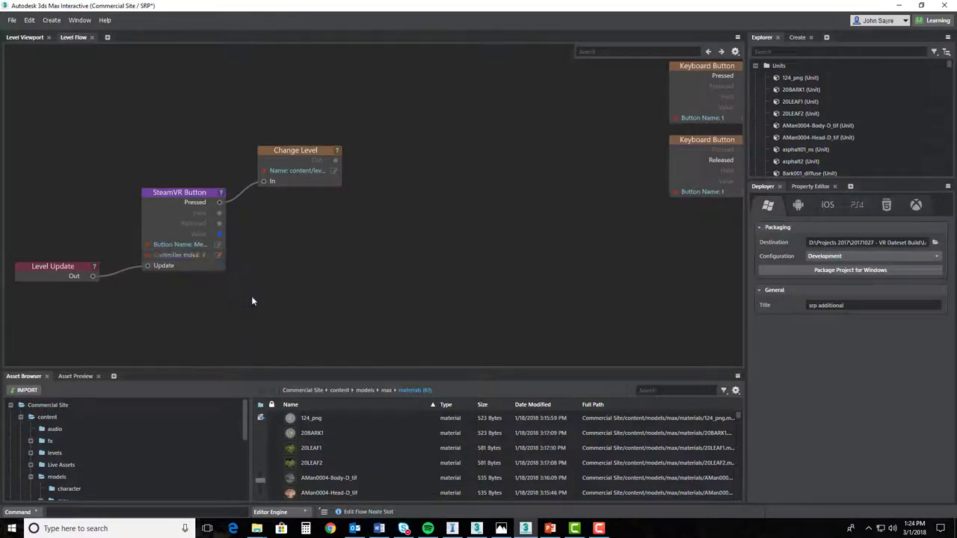
Step: Show the SRP scene in the Level Viewport and save the SRP level's changes
{"action": "scroll", "coordinate": [278, 295], "scroll_direction": "down", "scroll_amount": 3}
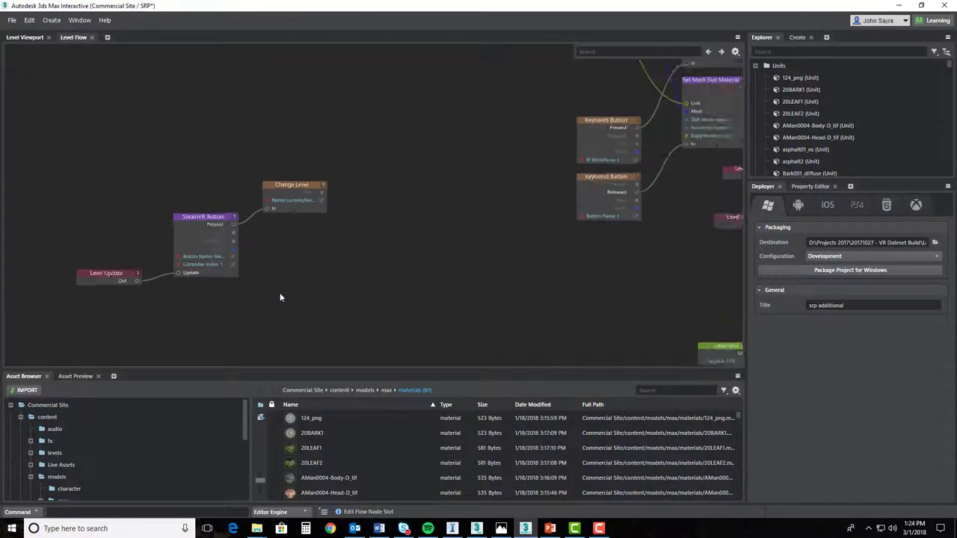
{"action": "left_click", "coordinate": [25, 39]}
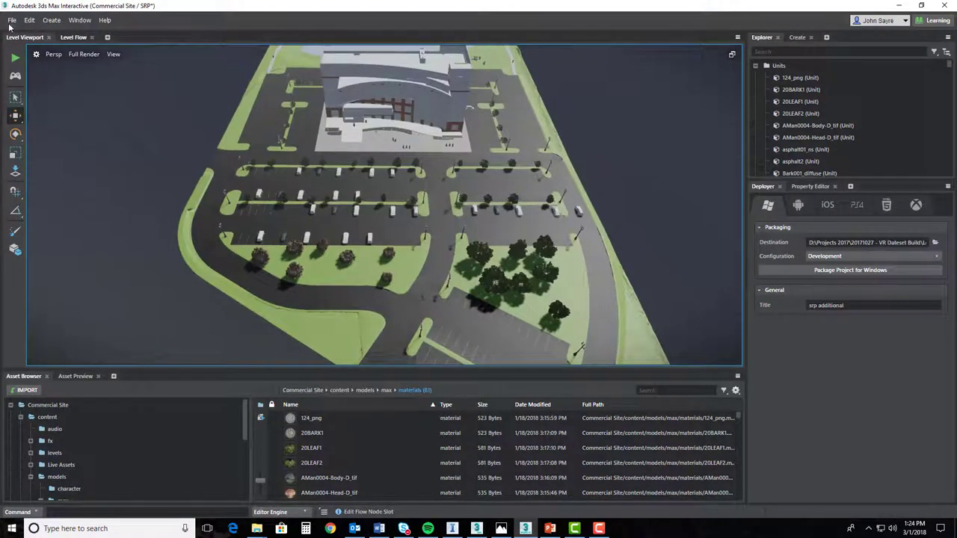
{"action": "left_click", "coordinate": [12, 20]}
{"action": "left_click", "coordinate": [39, 79]}
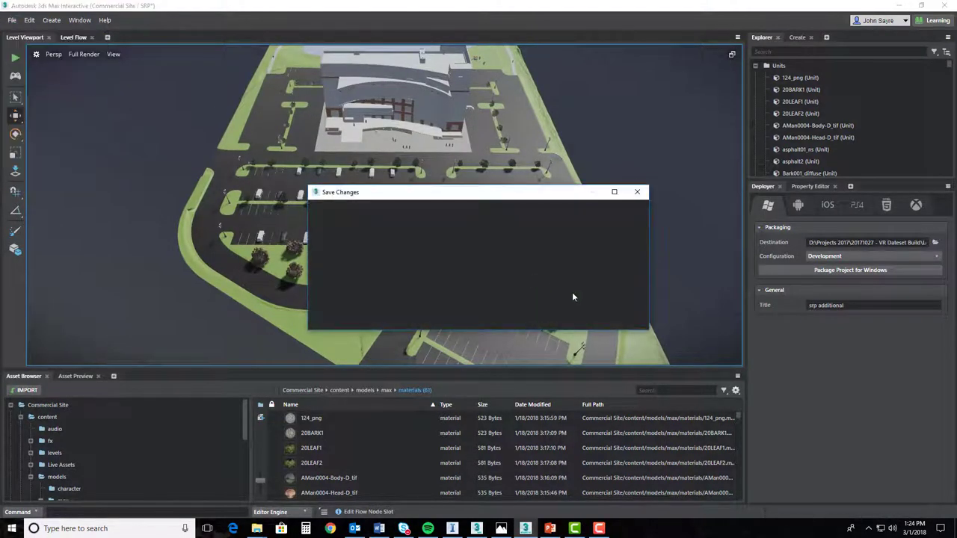
{"action": "left_click", "coordinate": [534, 321]}
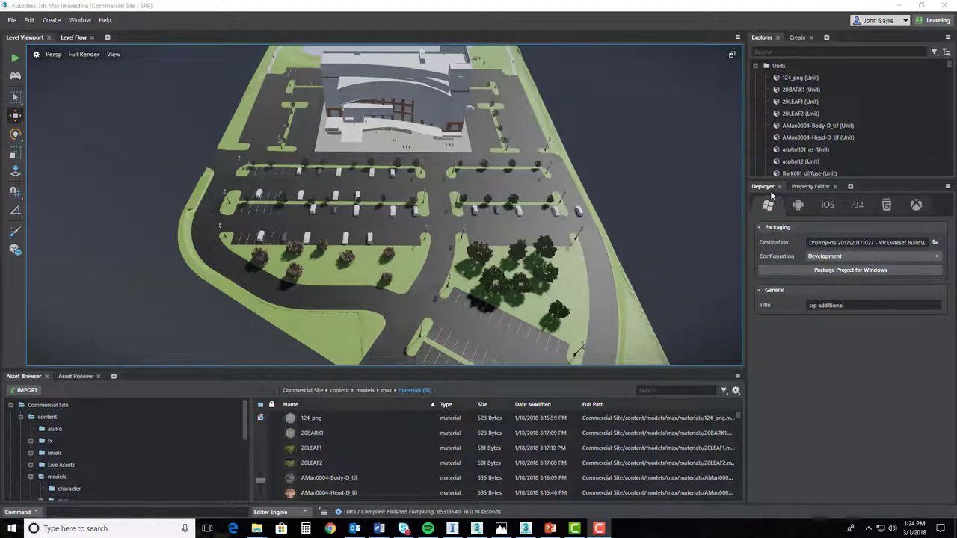
Step: Try the Release configuration for the Windows package and set it back to Development
{"action": "left_click", "coordinate": [863, 256]}
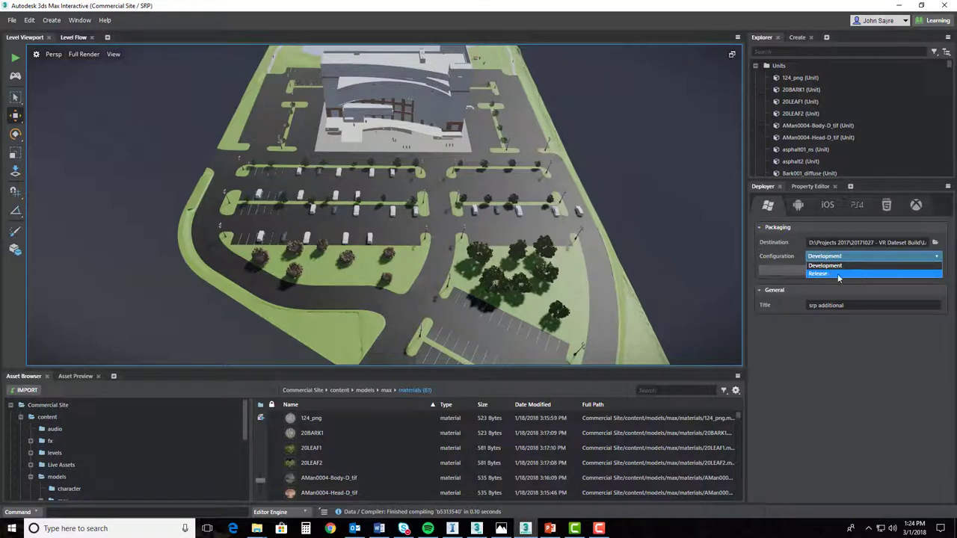
{"action": "left_click", "coordinate": [837, 274]}
{"action": "left_click", "coordinate": [890, 257]}
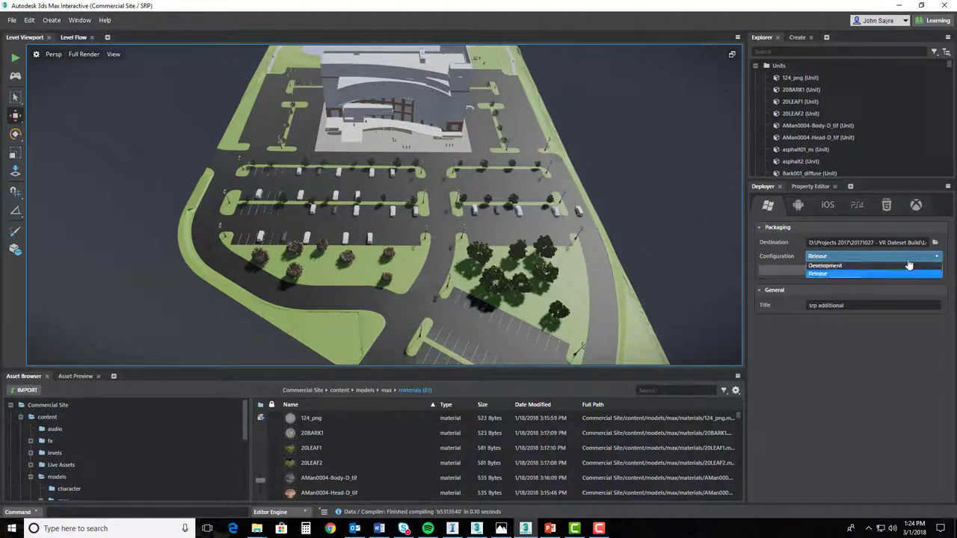
{"action": "left_click", "coordinate": [827, 266]}
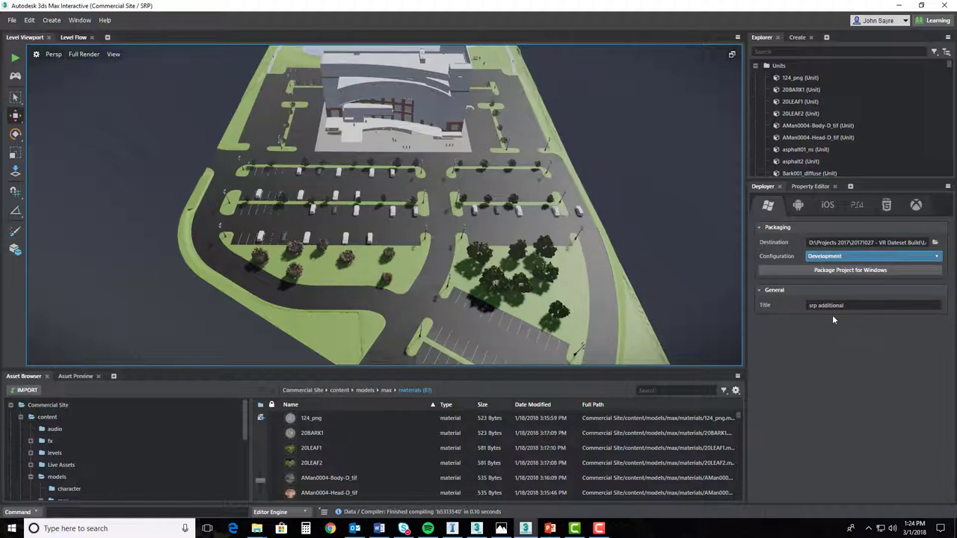